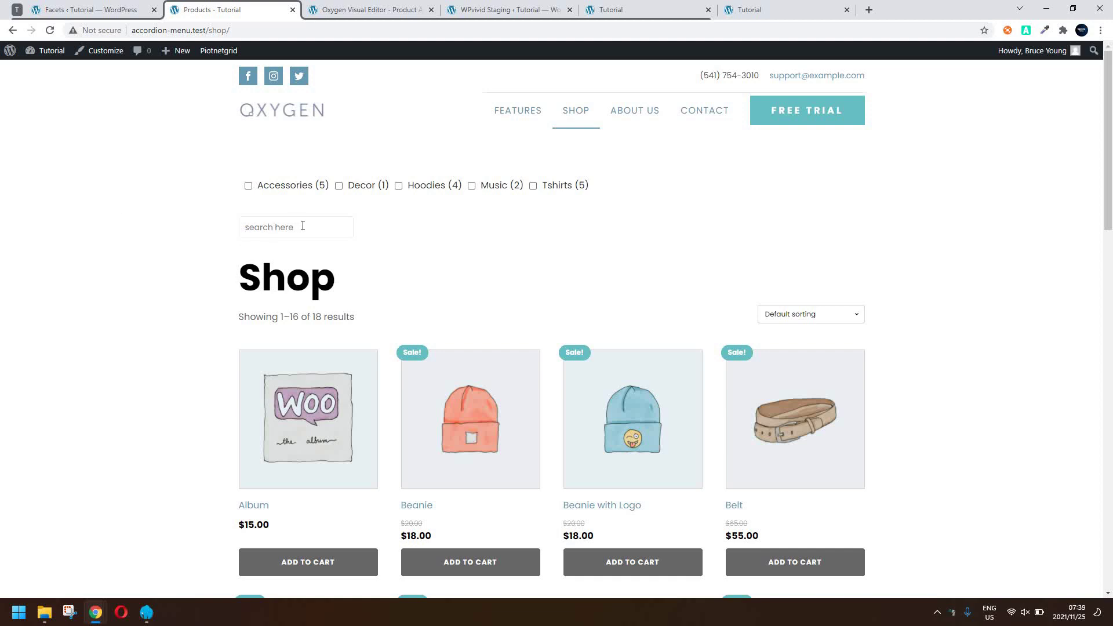
# Step: Search the shop for 'bean' in the search facet to filter products live
pyautogui.click(302, 226)
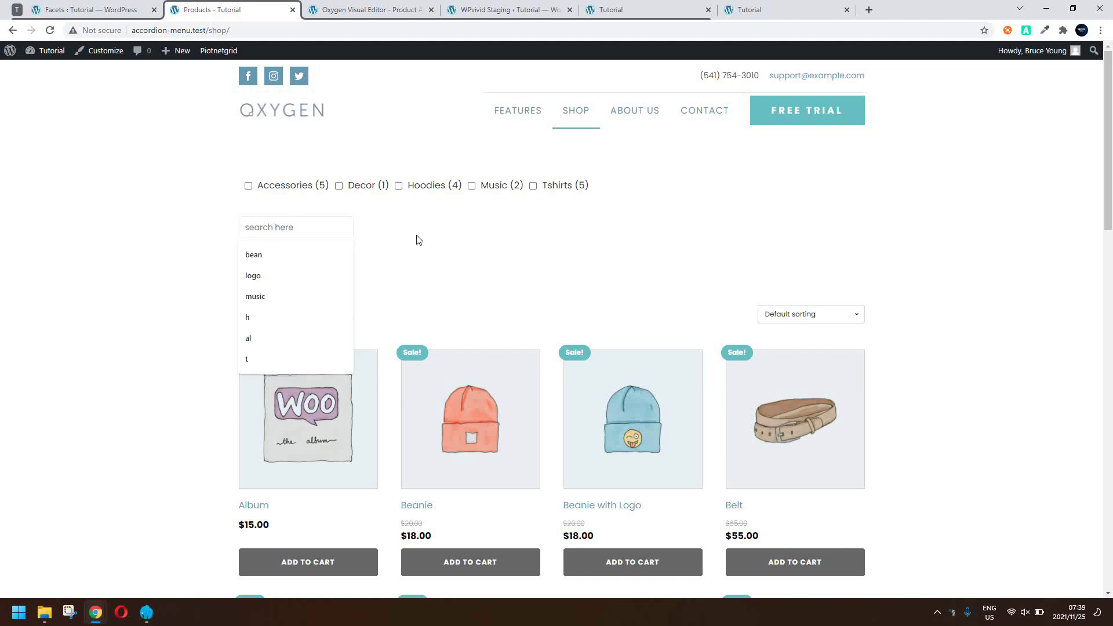
pyautogui.click(420, 241)
pyautogui.click(303, 231)
pyautogui.write('bean')
pyautogui.press('Return')
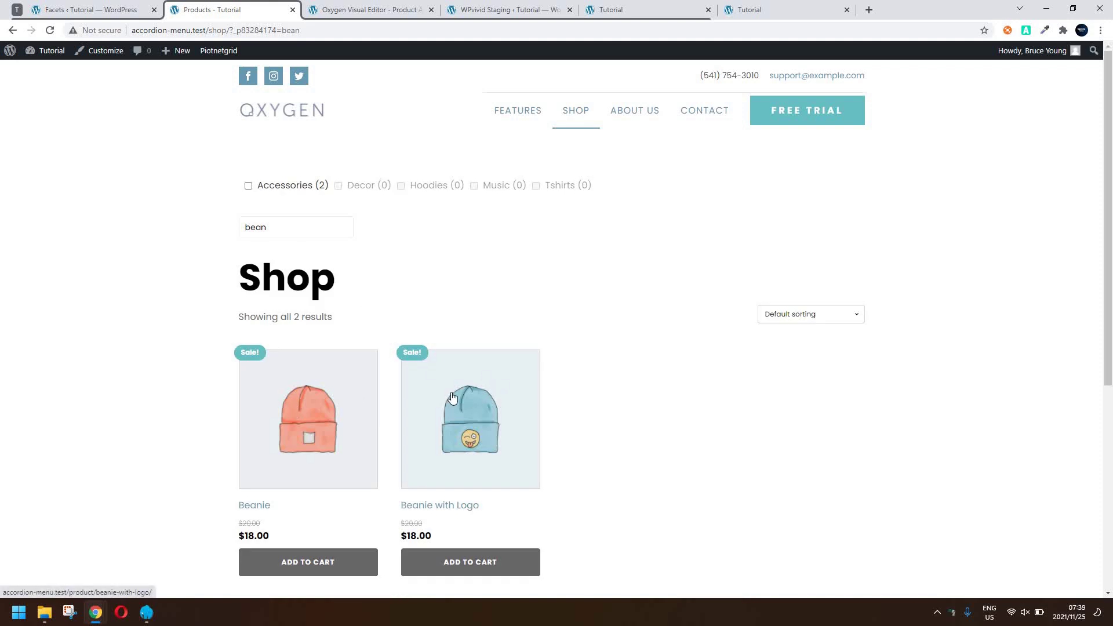
# Step: Replace the search term with 'hood', then with 'logo', leaving four logo products
pyautogui.moveTo(287, 230); pyautogui.dragTo(195, 232)
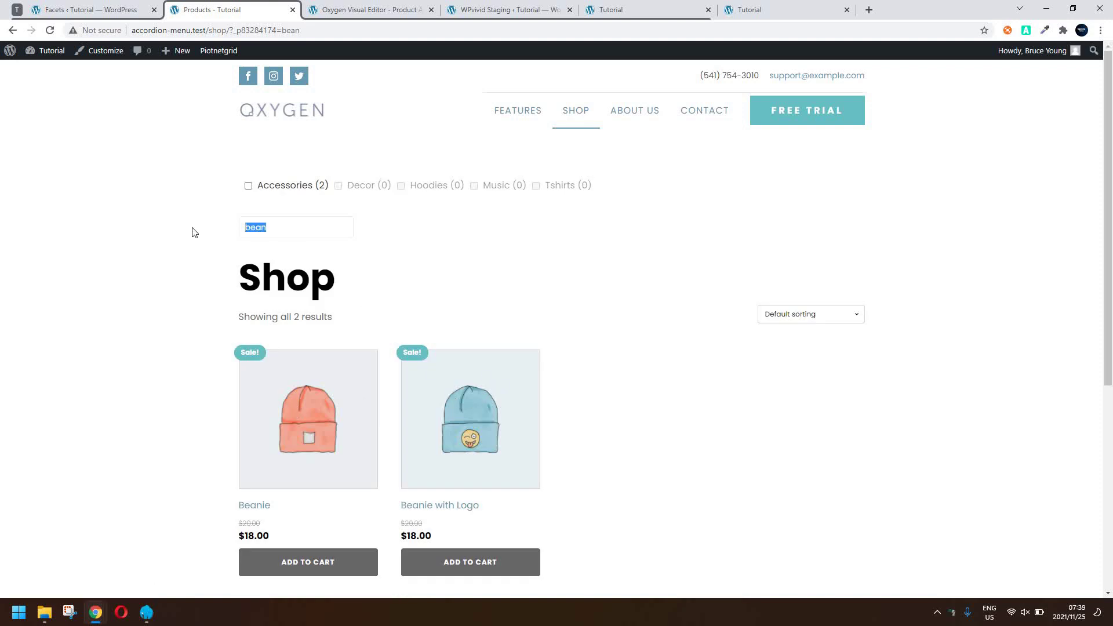
pyautogui.write('hood')
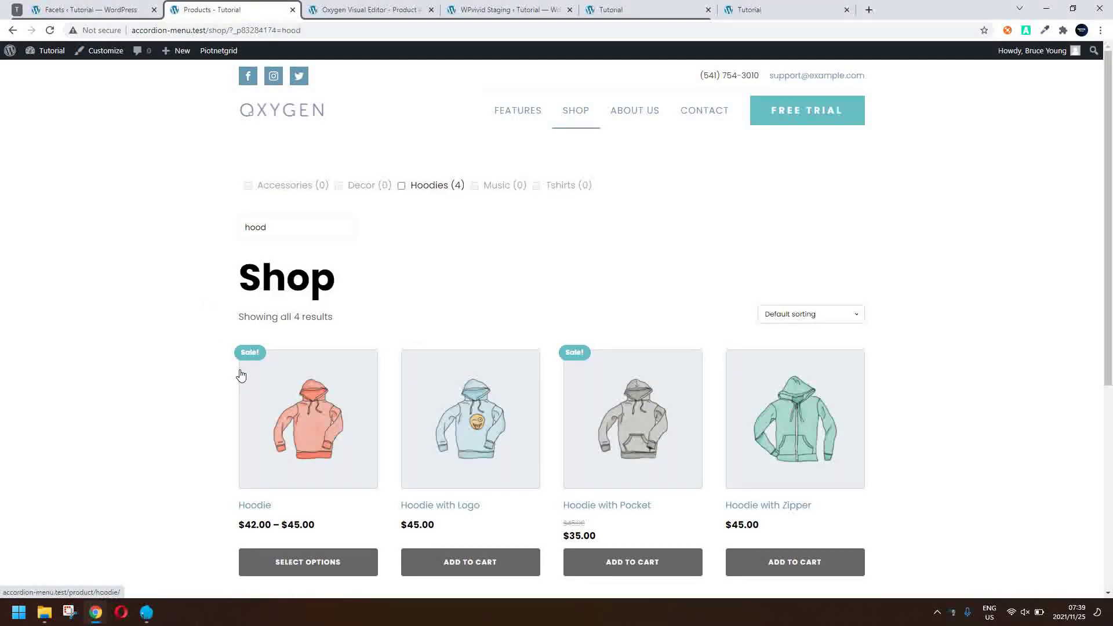
pyautogui.scroll(-4, 250, 431)
pyautogui.scroll(4, 249, 435)
pyautogui.moveTo(280, 232); pyautogui.dragTo(204, 240)
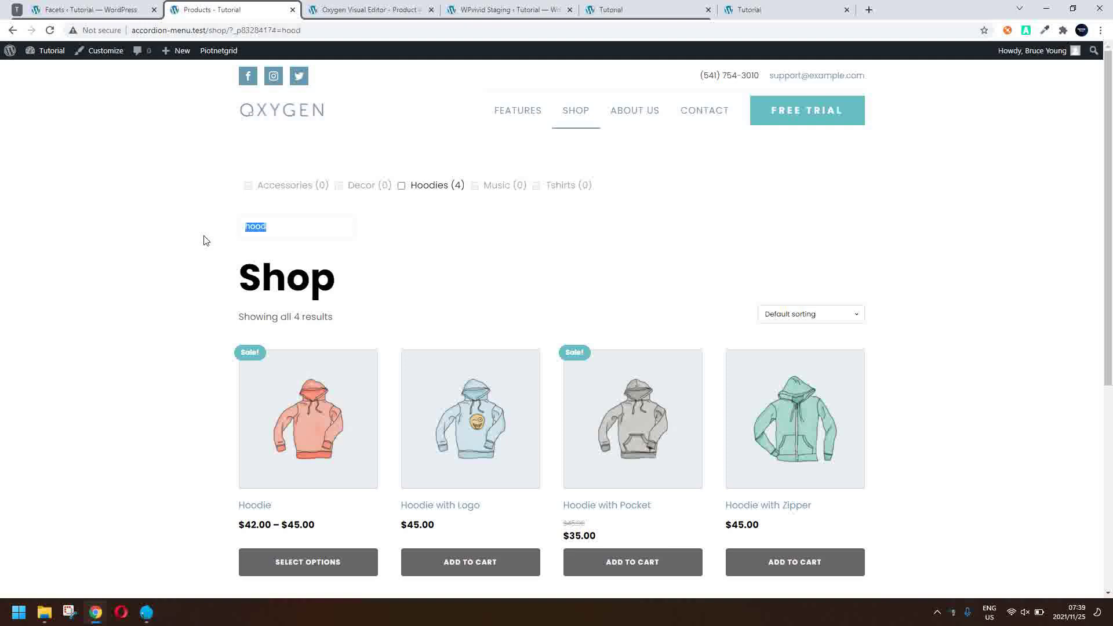
pyautogui.write('logo')
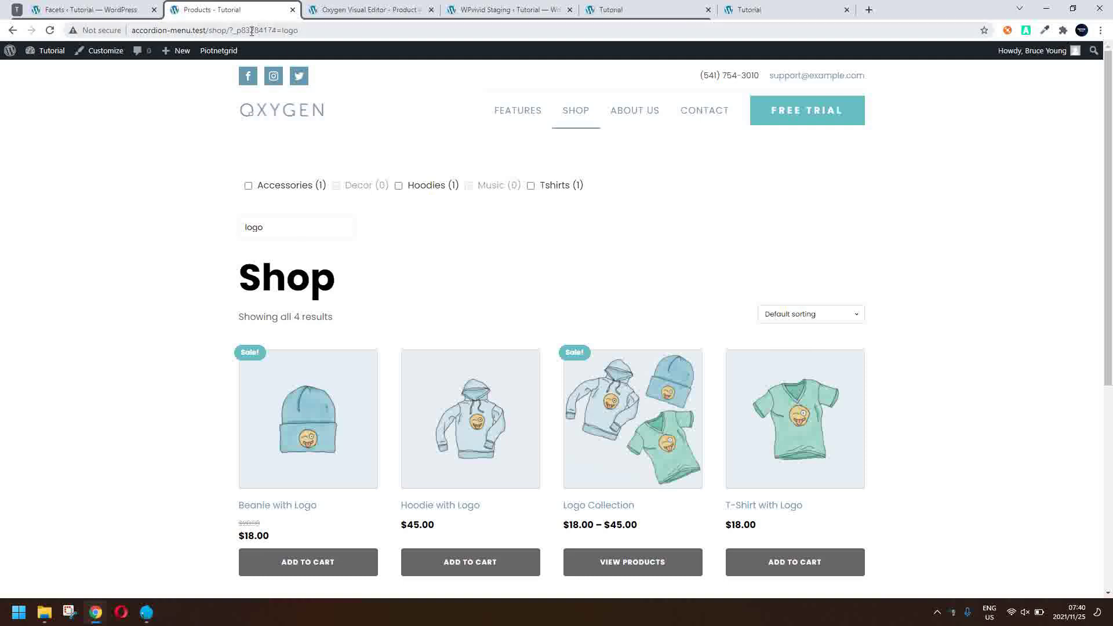
pyautogui.click(317, 33)
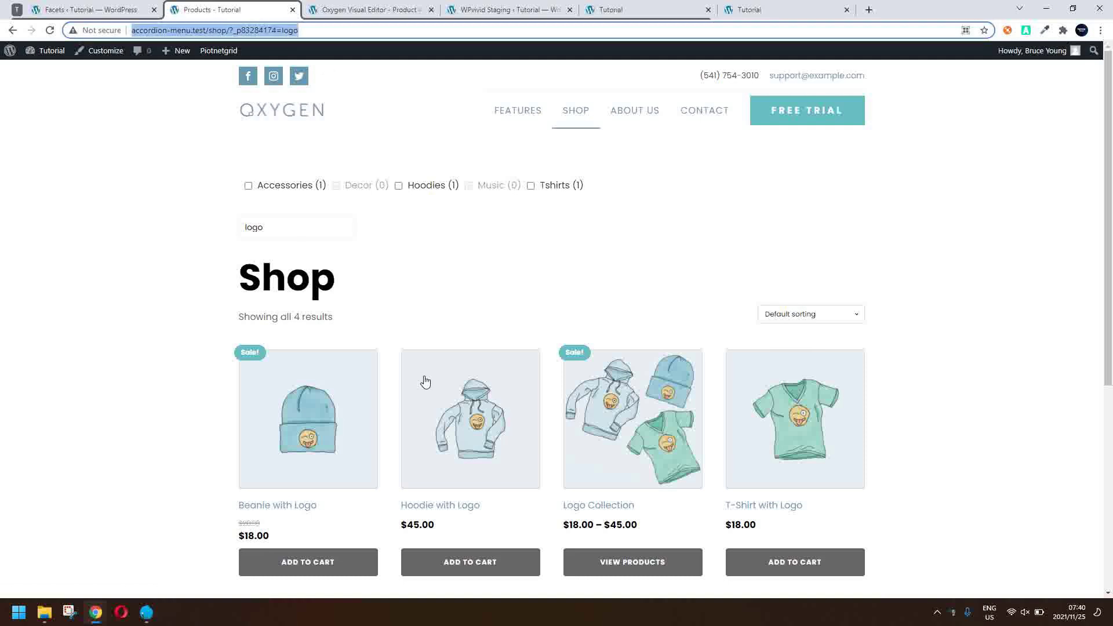
pyautogui.press('Return')
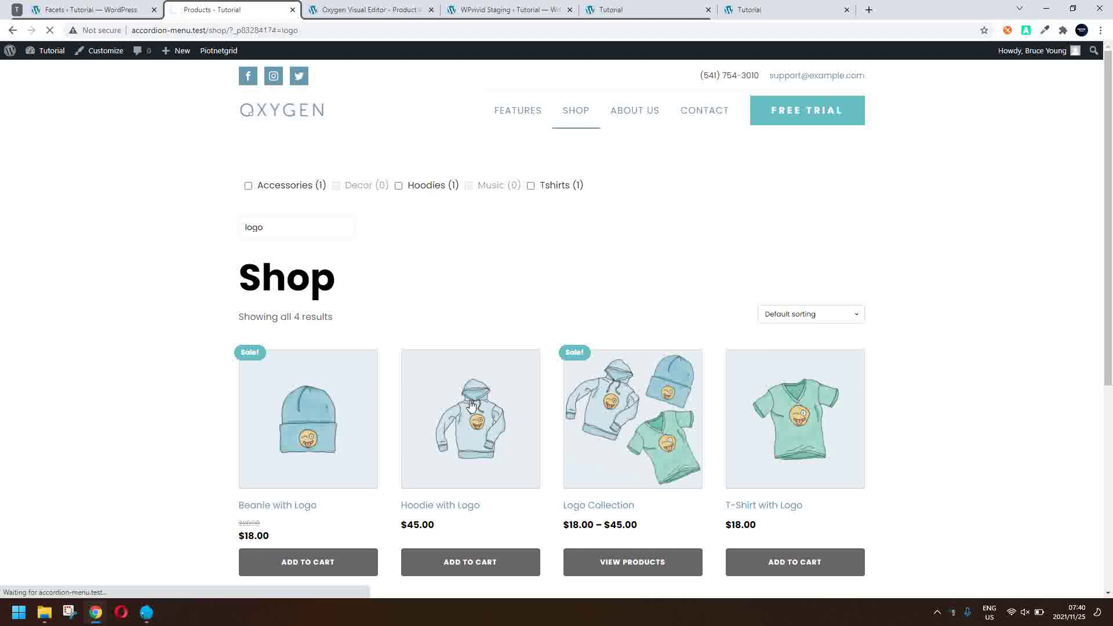
pyautogui.click(471, 406)
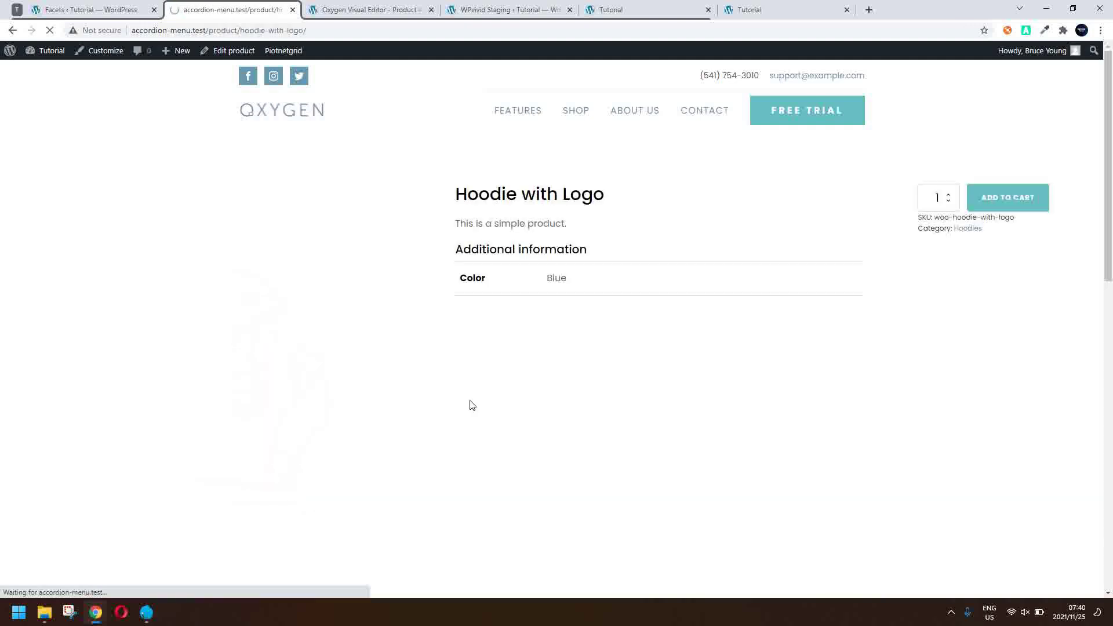
pyautogui.click(12, 30)
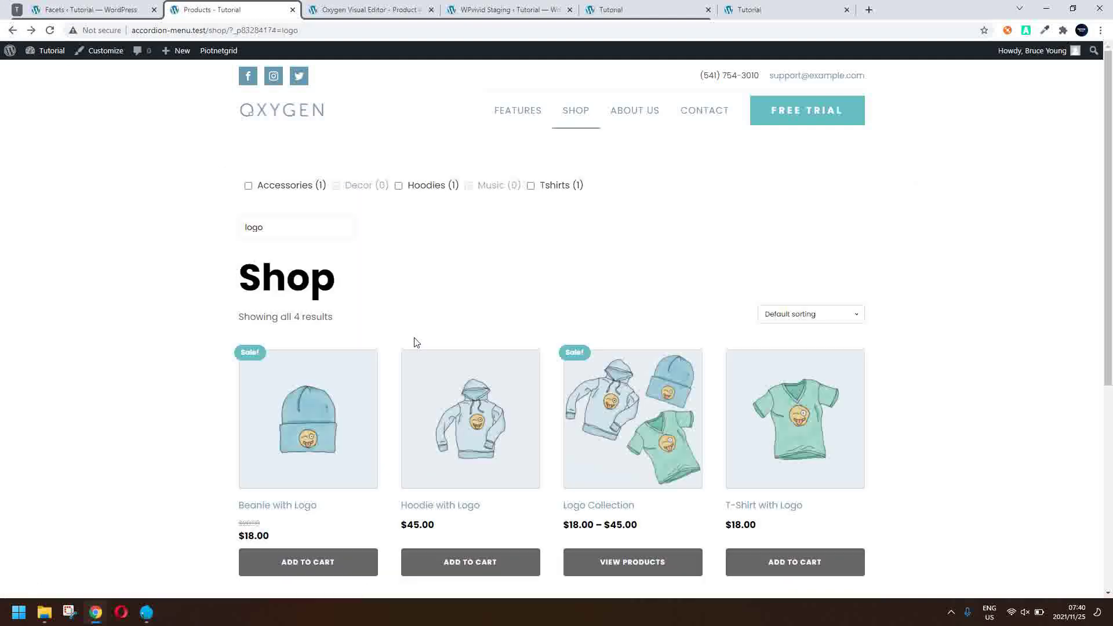
pyautogui.scroll(-5, 485, 342)
pyautogui.scroll(5, 486, 343)
pyautogui.click(698, 390)
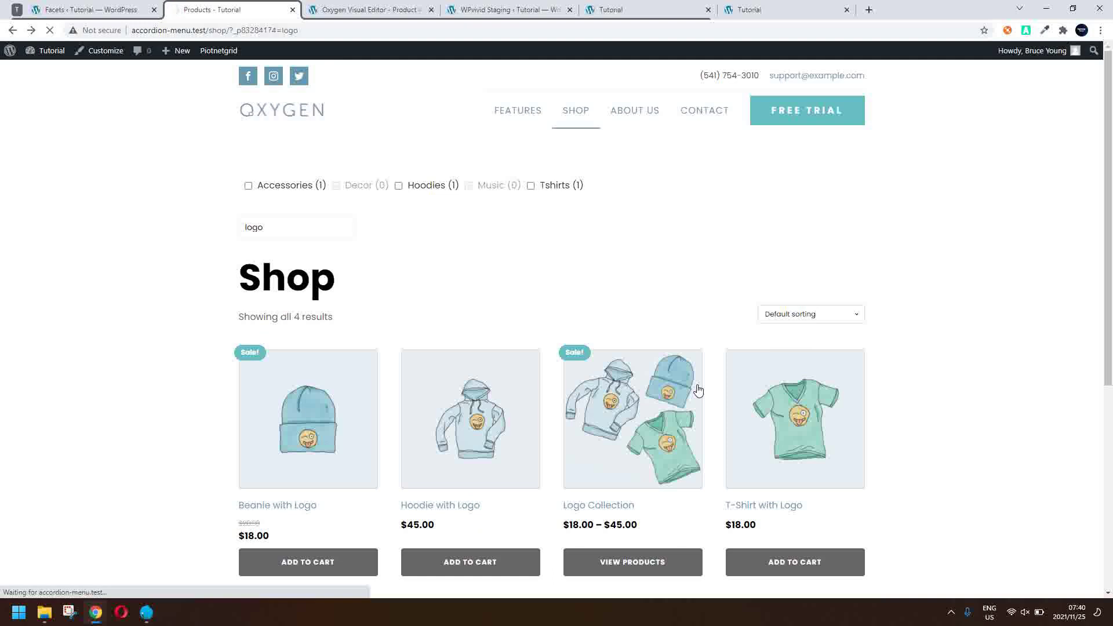
pyautogui.click(12, 31)
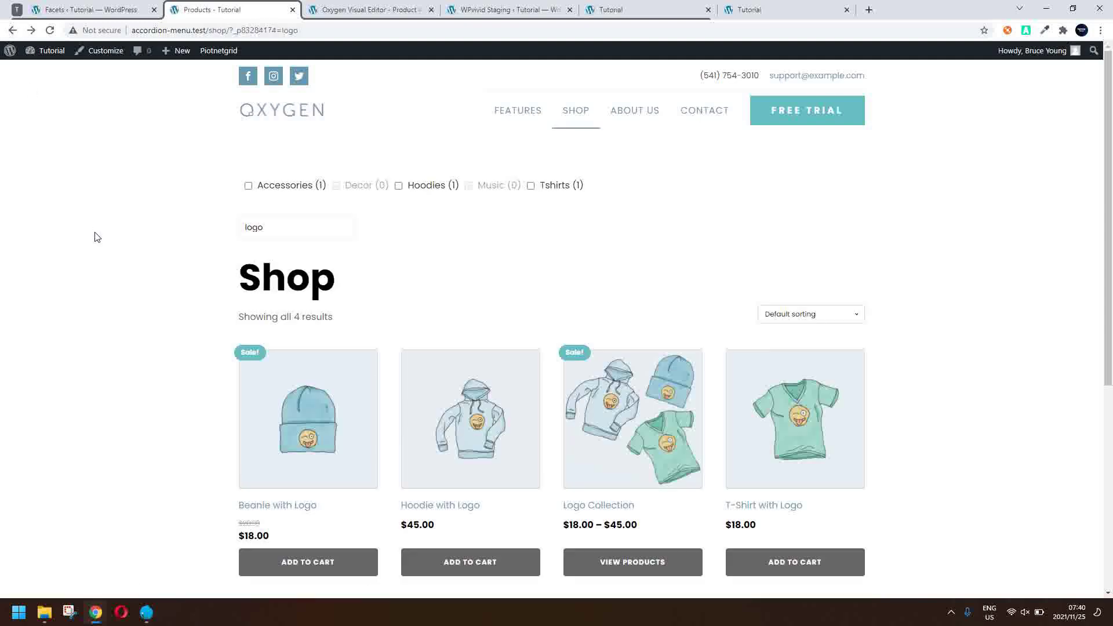
# Step: From the Facets list, add a new facet named 'New Search' and publish it
pyautogui.click(92, 9)
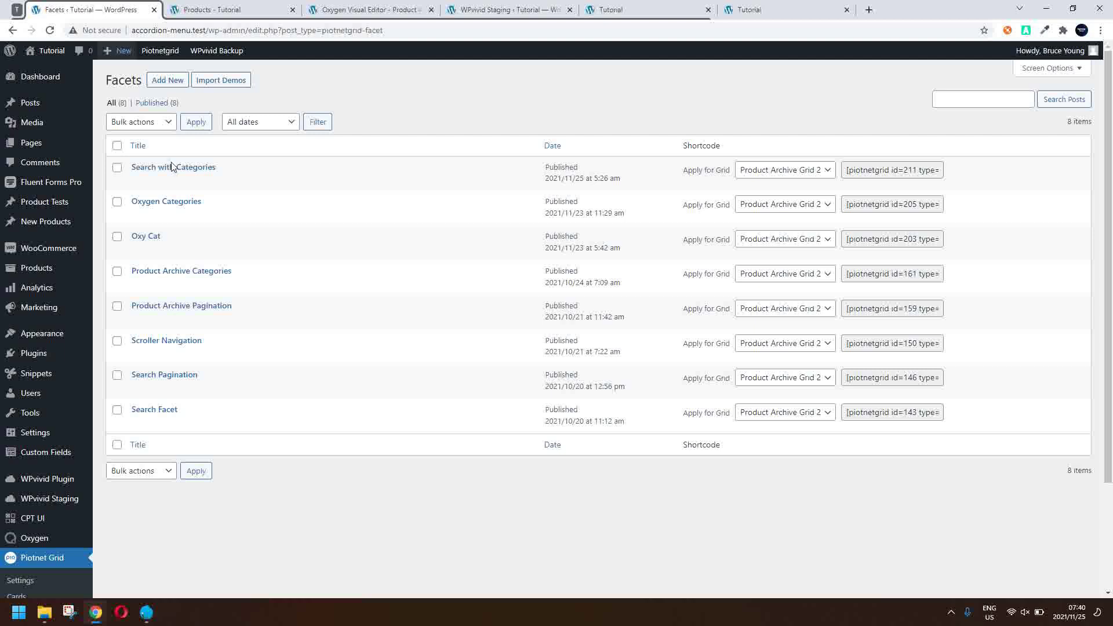
pyautogui.scroll(-3, 169, 387)
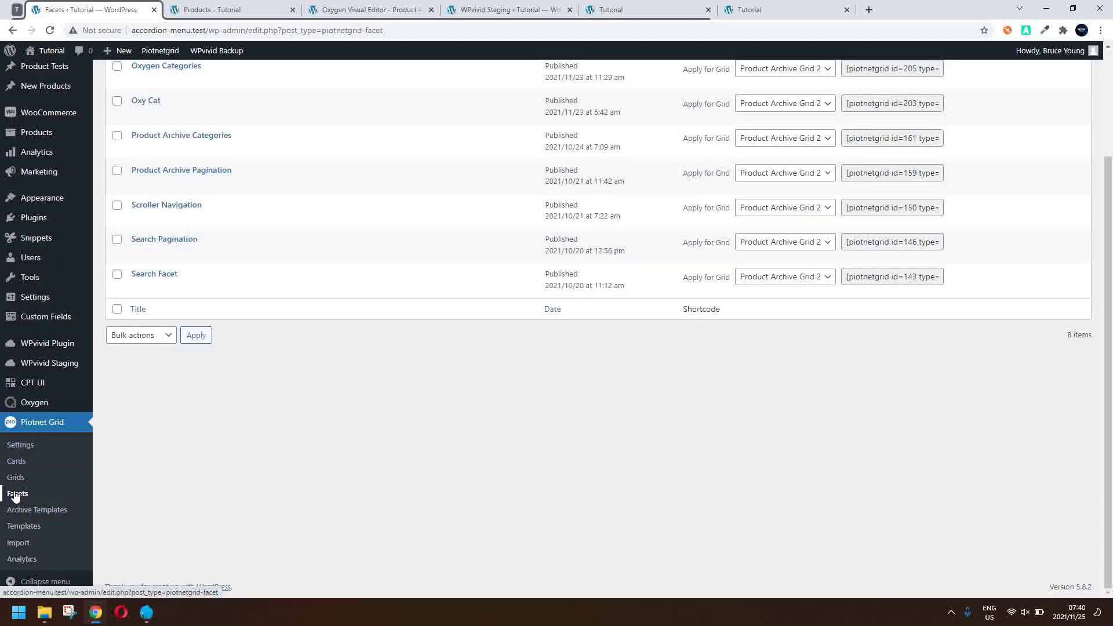
pyautogui.scroll(3, 232, 437)
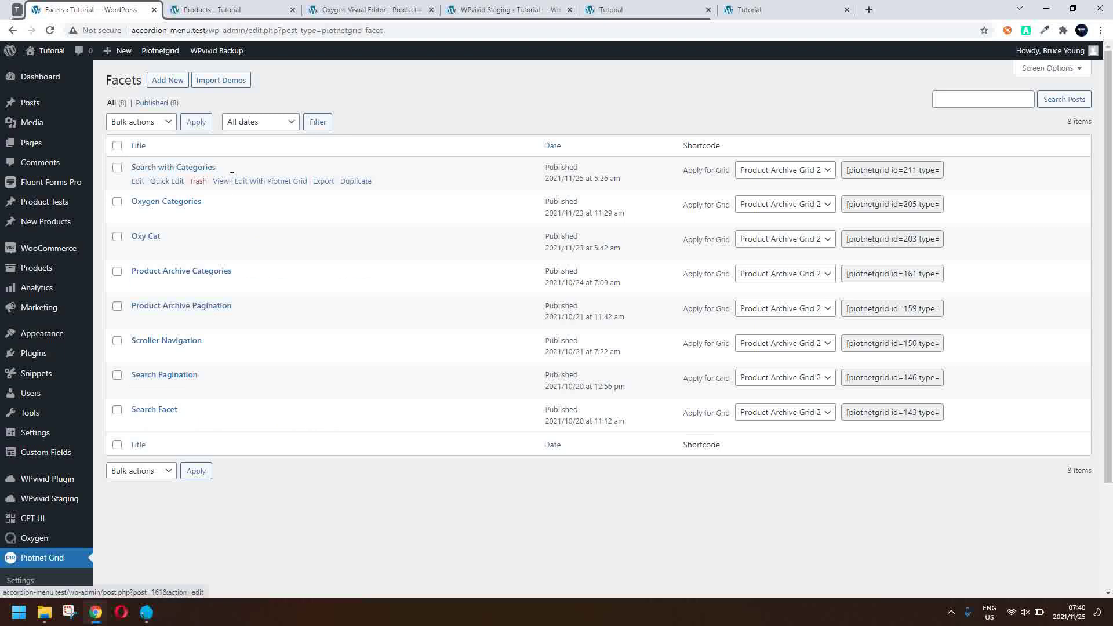
pyautogui.click(175, 84)
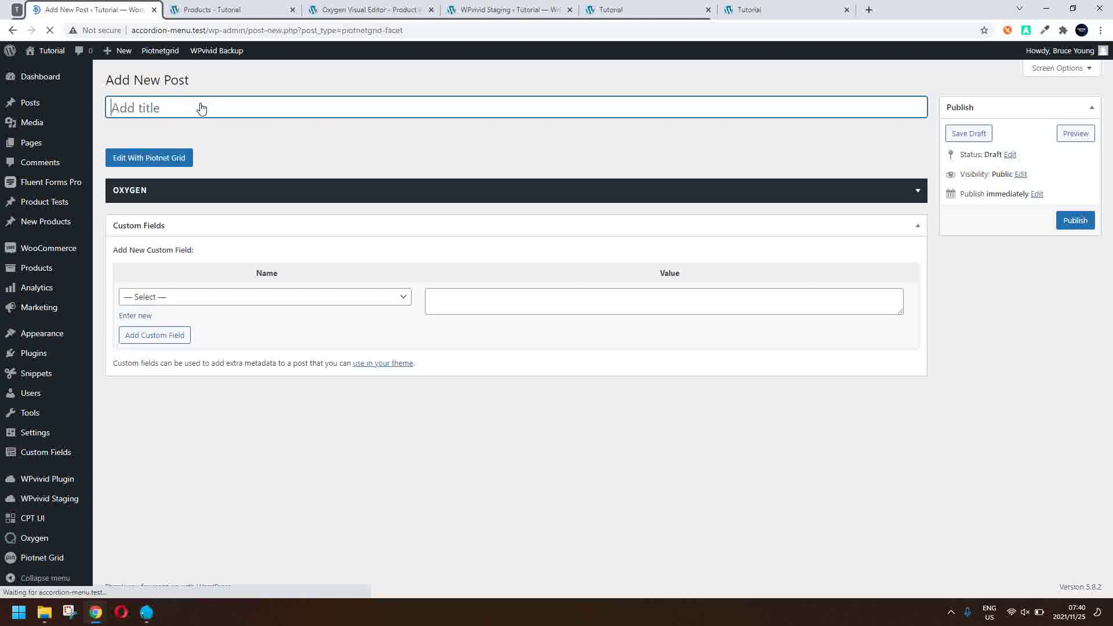
pyautogui.write('New ')
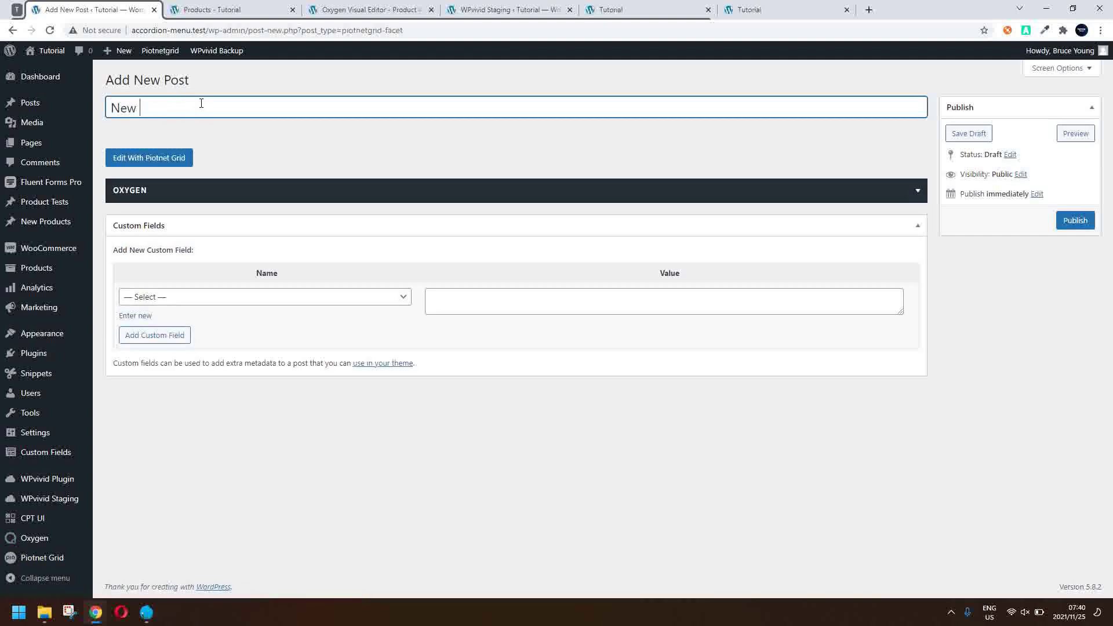
pyautogui.write('Search')
pyautogui.click(1072, 220)
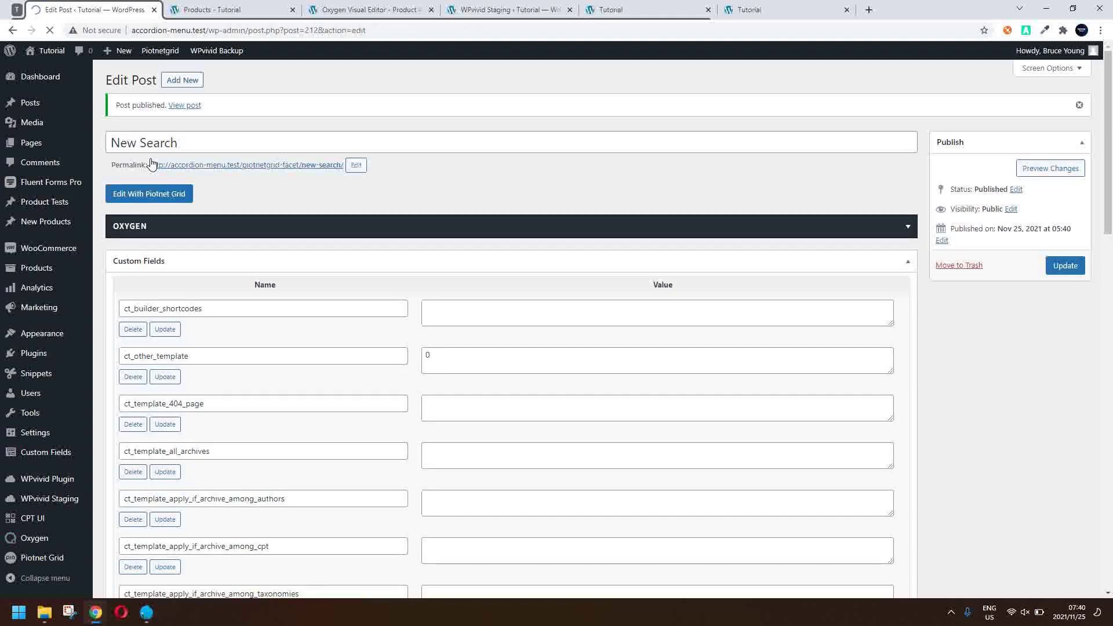
# Step: Add a Facet element in Piotnet Grid with Filter Type Search and placeholder 'New search', then save
pyautogui.click(150, 193)
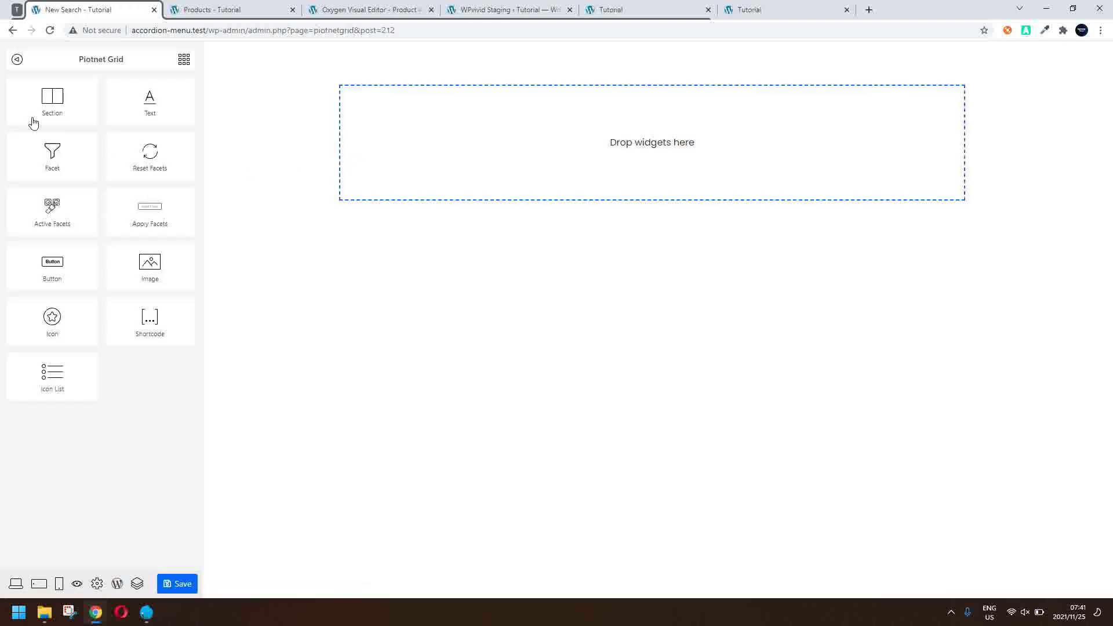
pyautogui.moveTo(51, 151); pyautogui.dragTo(534, 144)
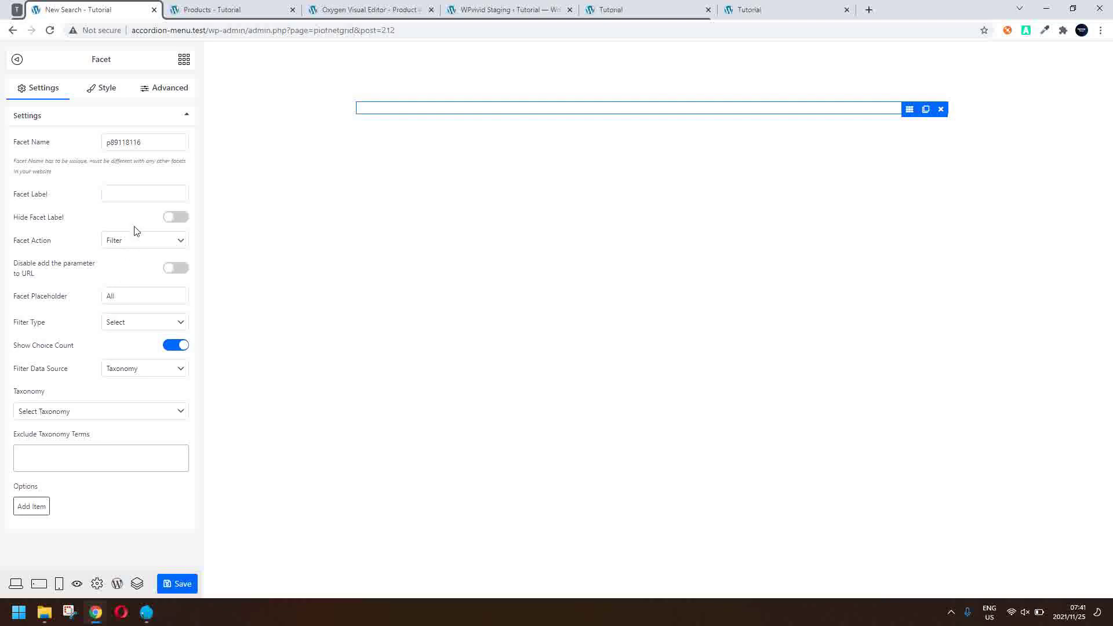
pyautogui.click(171, 326)
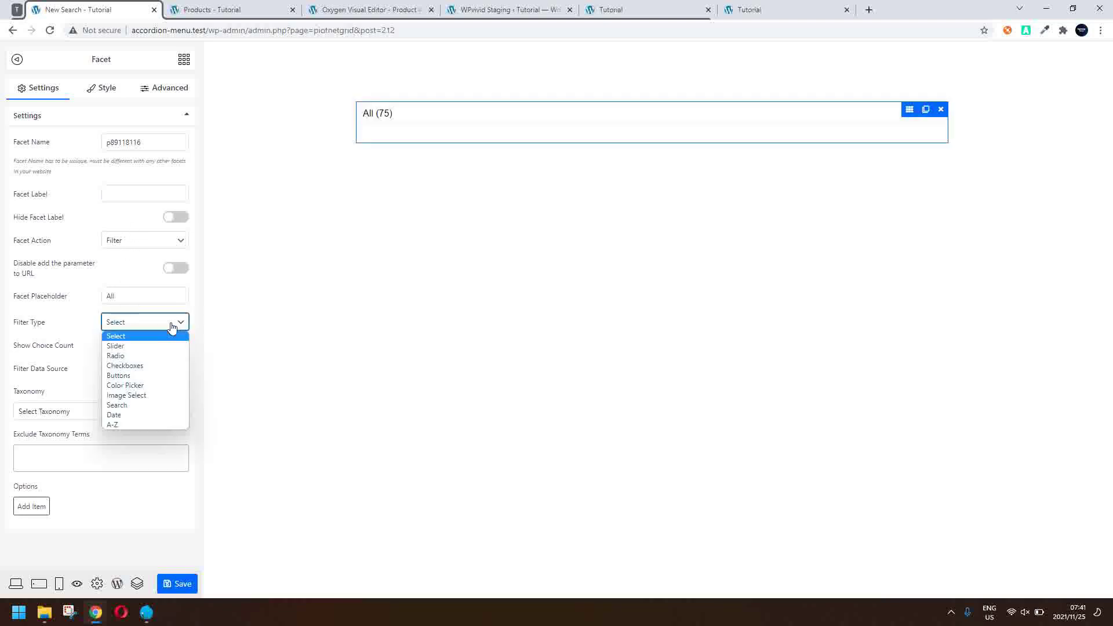
pyautogui.click(146, 404)
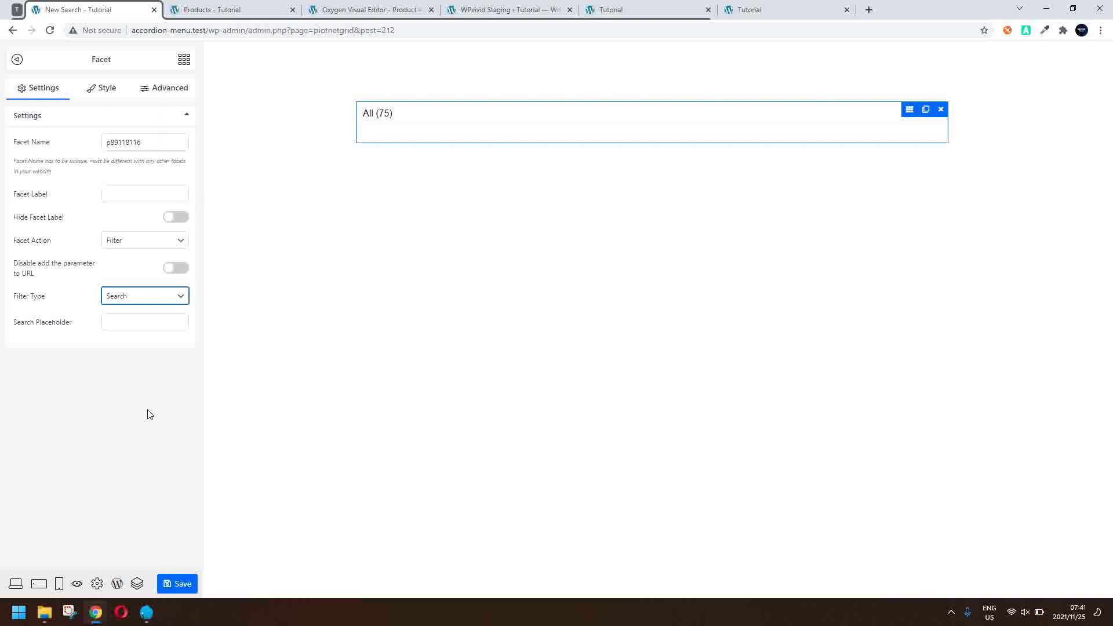
pyautogui.click(141, 321)
pyautogui.write('New search')
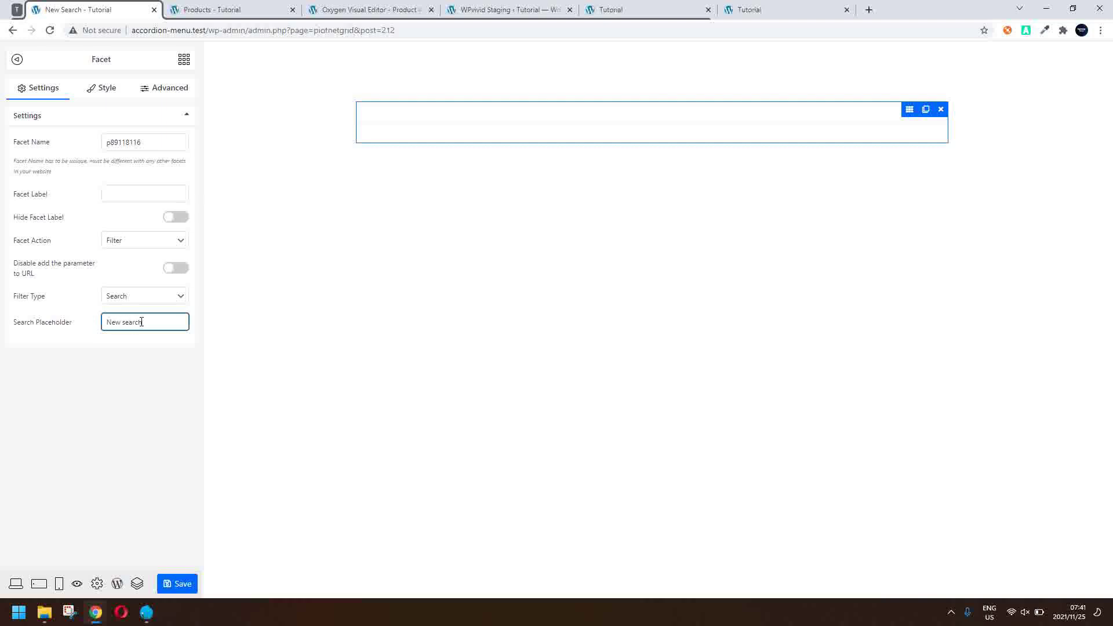
pyautogui.click(168, 584)
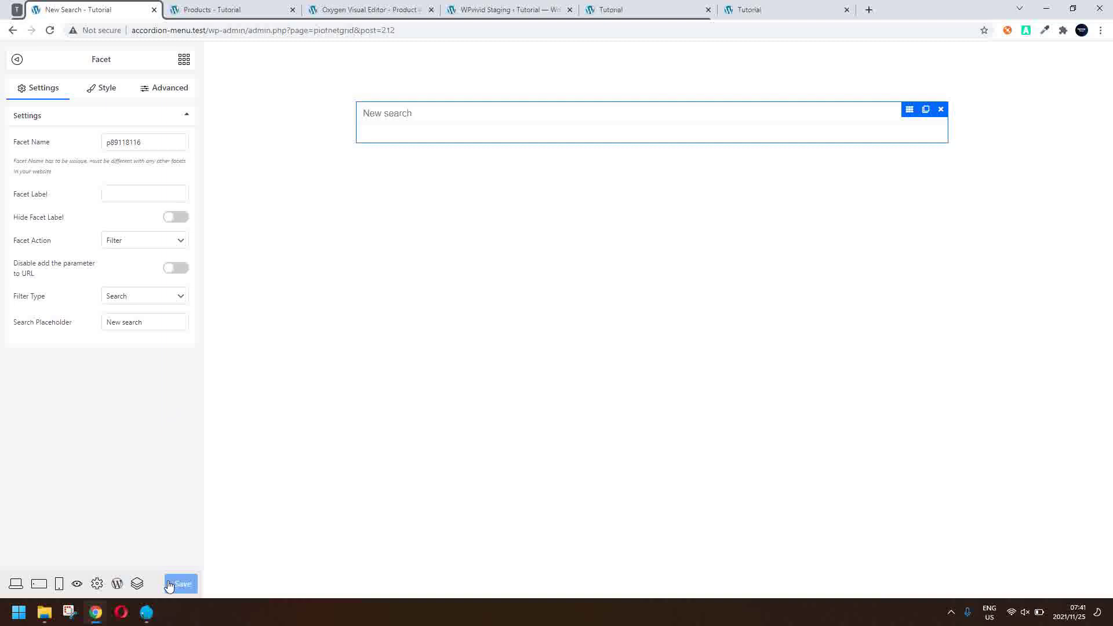
# Step: Reload the Oxygen shop template editor, confirming Reload despite unsaved changes
pyautogui.click(235, 9)
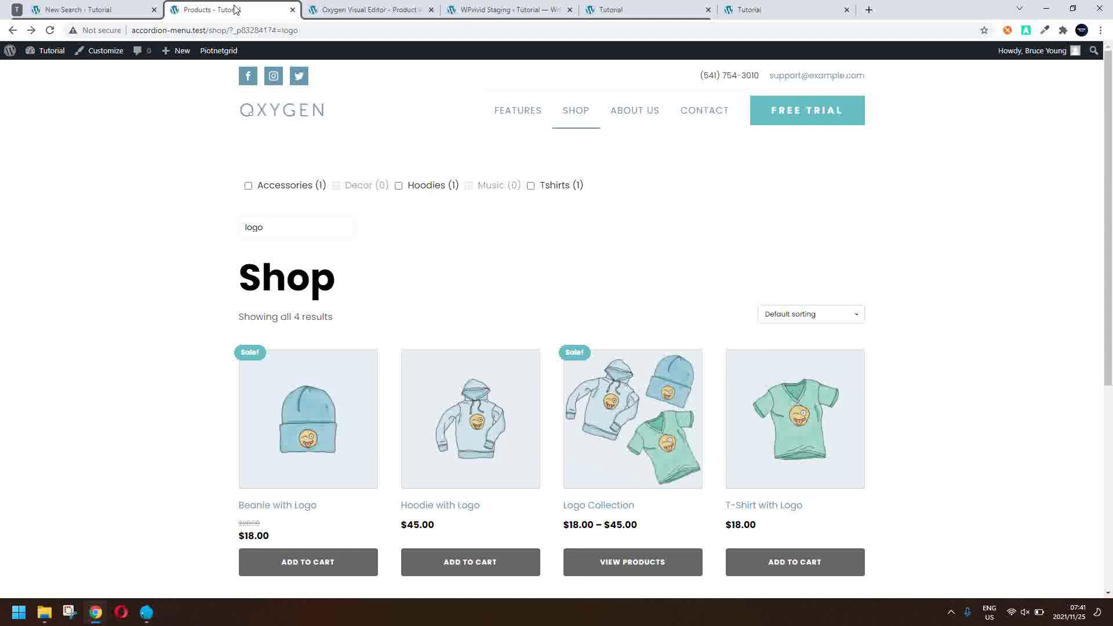
pyautogui.click(361, 9)
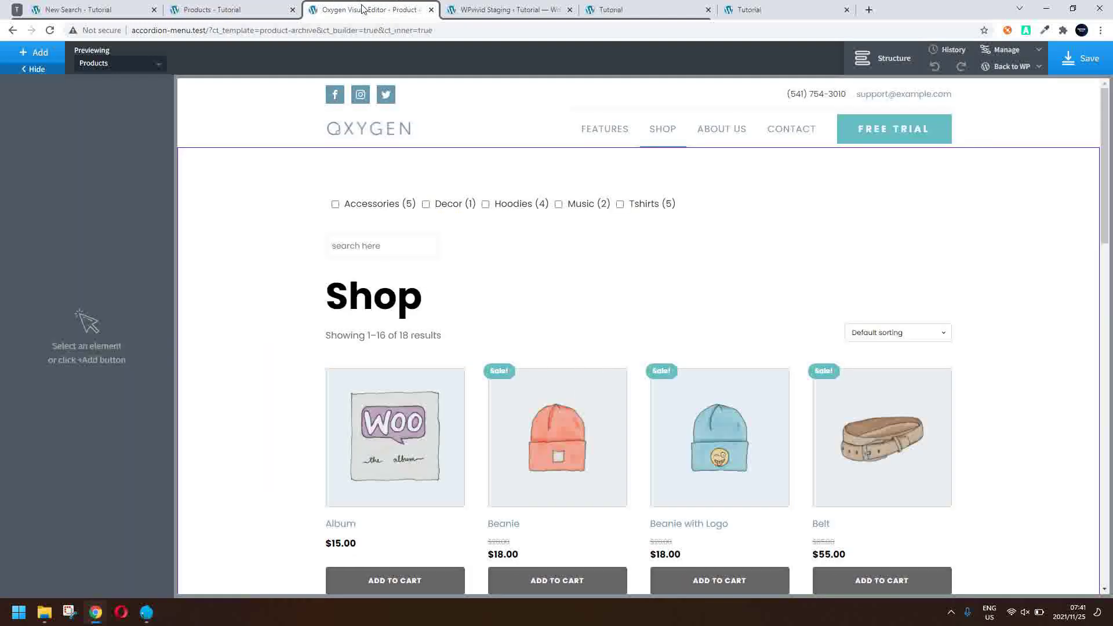
pyautogui.click(417, 243)
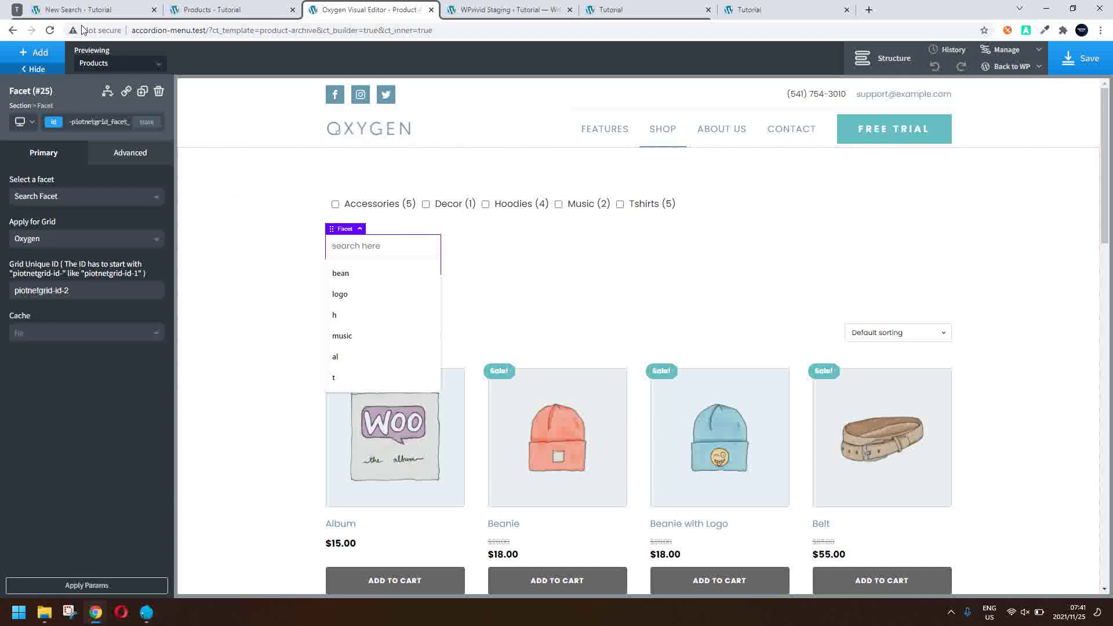
pyautogui.click(50, 30)
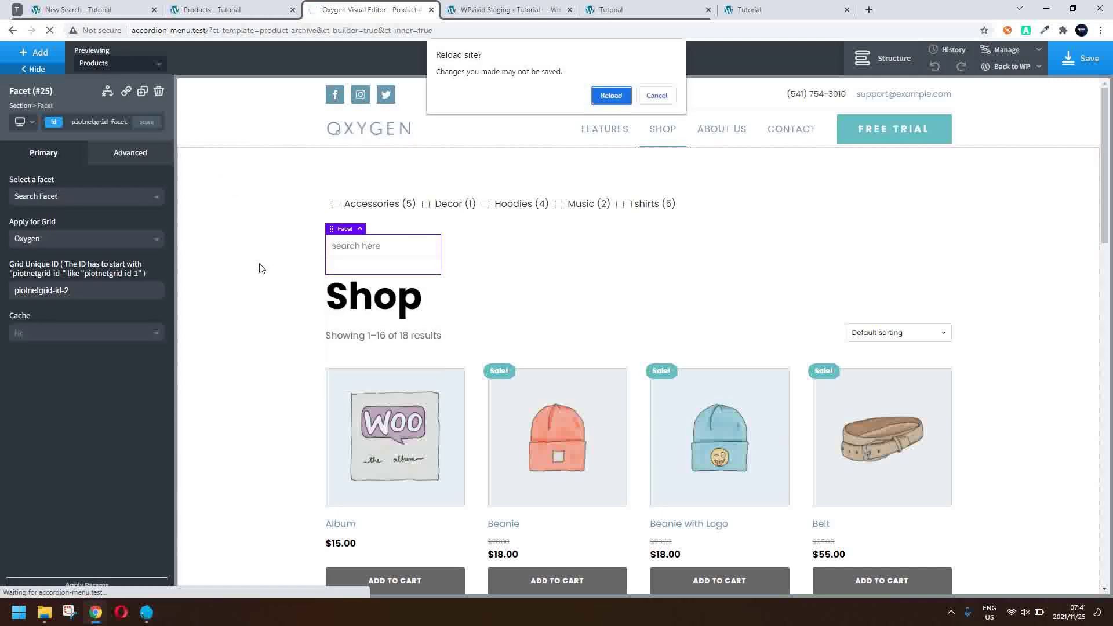
pyautogui.click(604, 98)
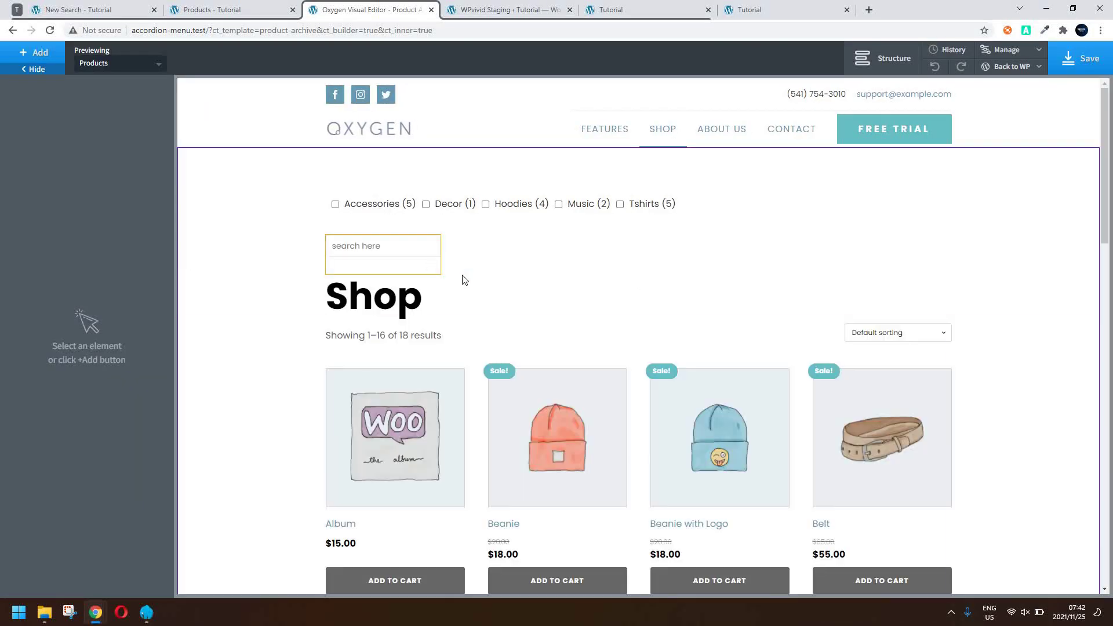
# Step: Delete the old search facet, Facet #25, from the shop template
pyautogui.click(422, 243)
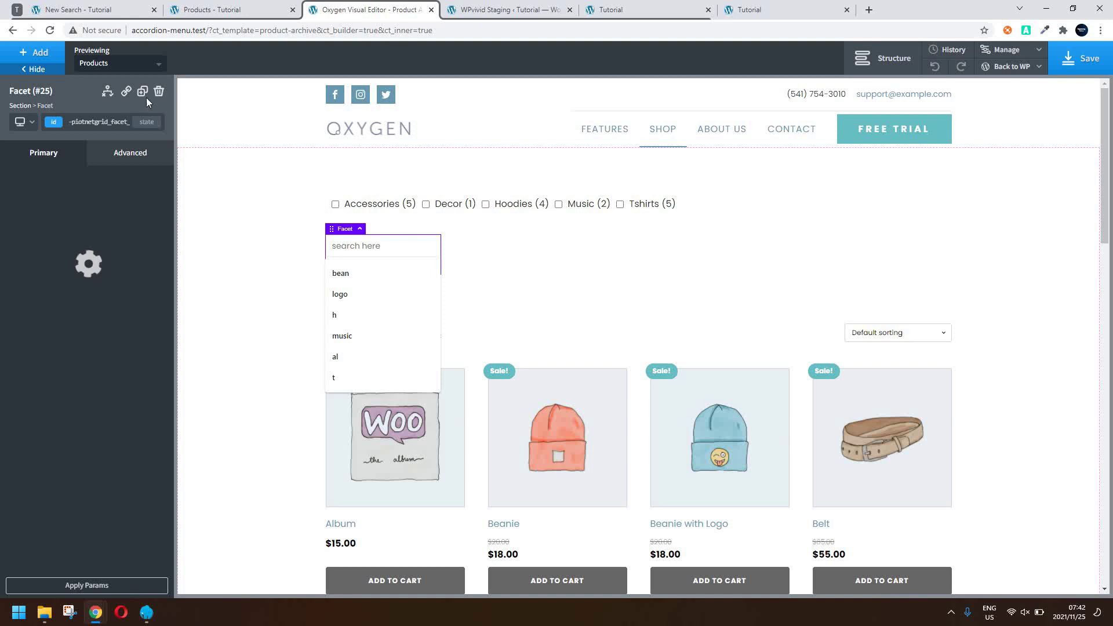
pyautogui.click(161, 93)
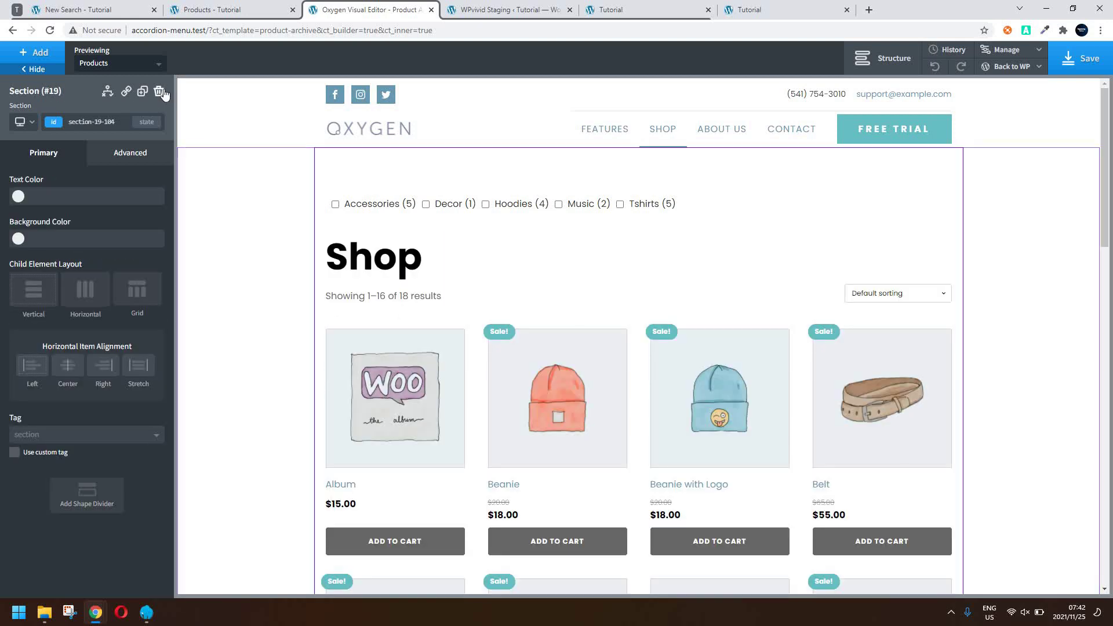
pyautogui.click(426, 206)
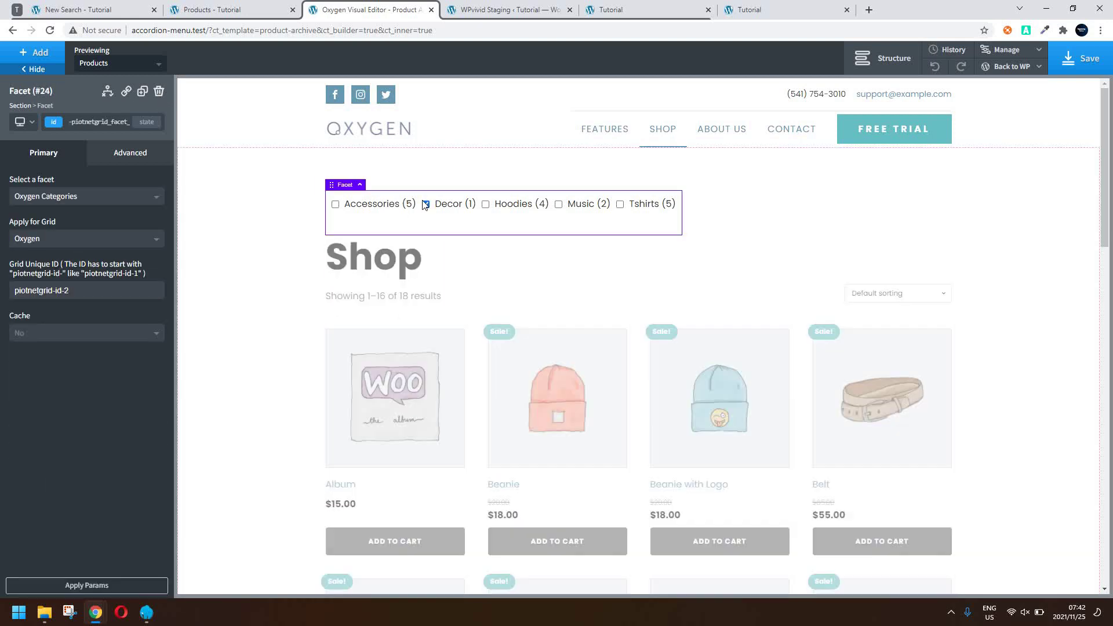
# Step: Add a Piotnet Grid Facet using New Search, applied to the Oxygen grid
pyautogui.click(17, 52)
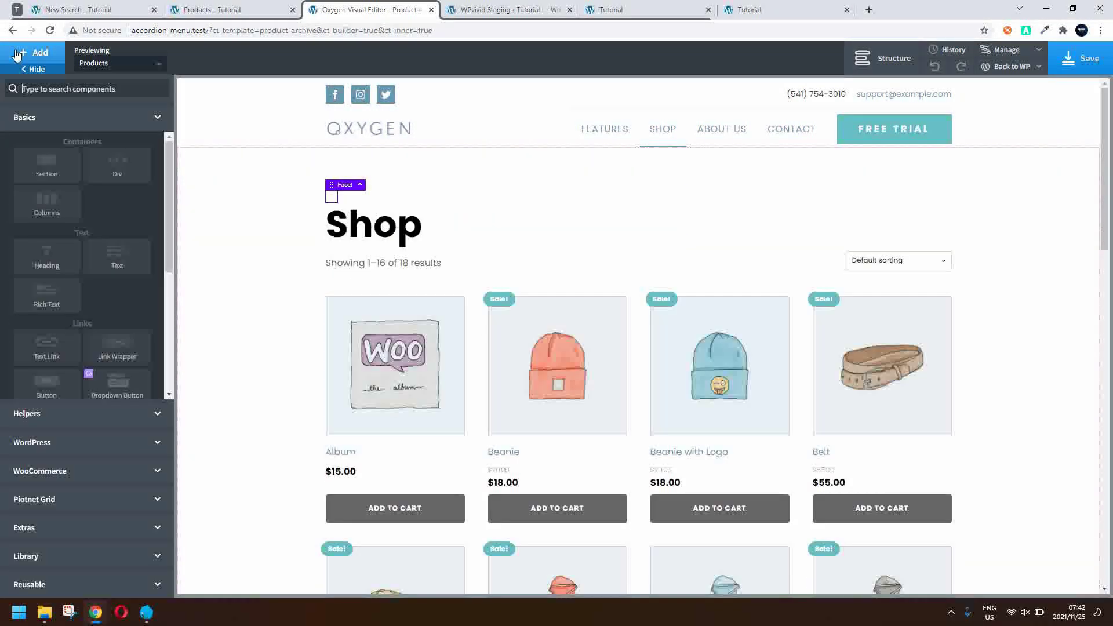
pyautogui.click(78, 501)
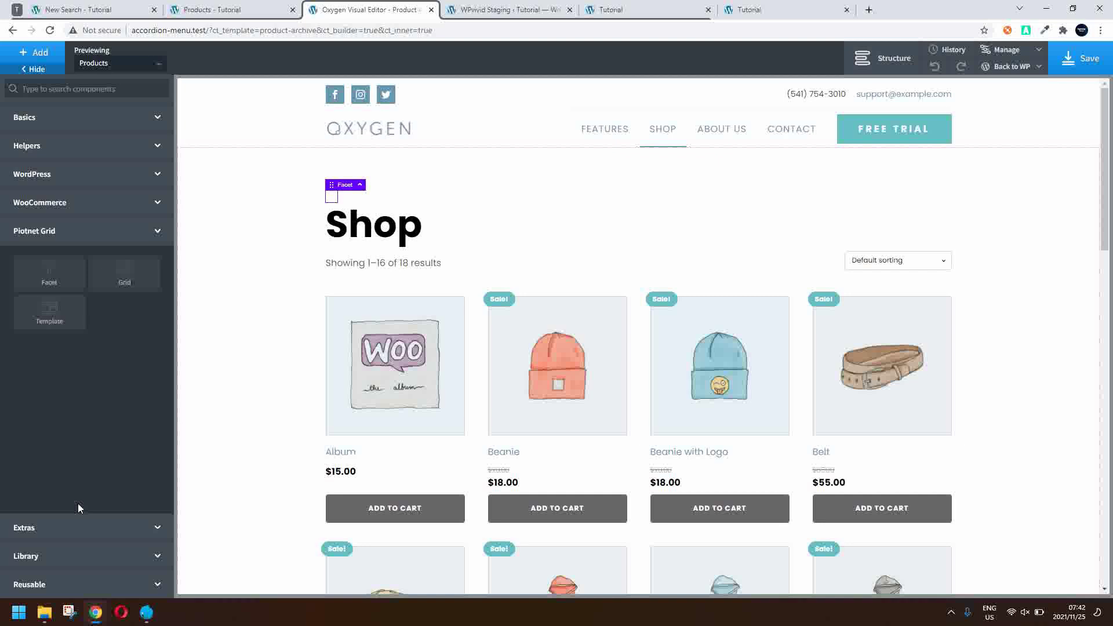
pyautogui.click(49, 277)
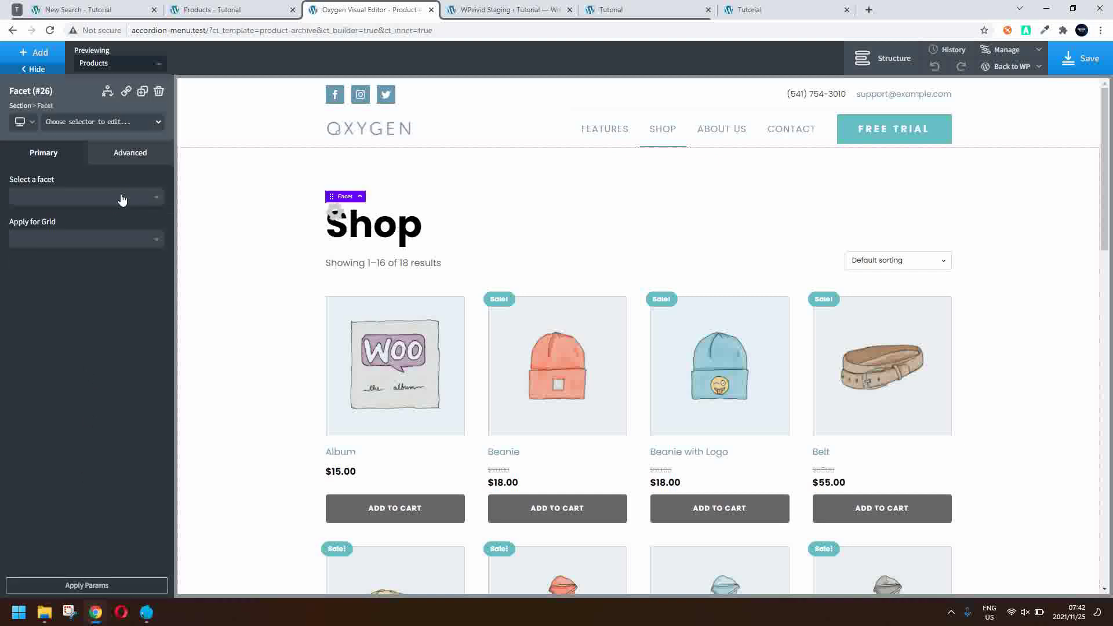
pyautogui.click(87, 196)
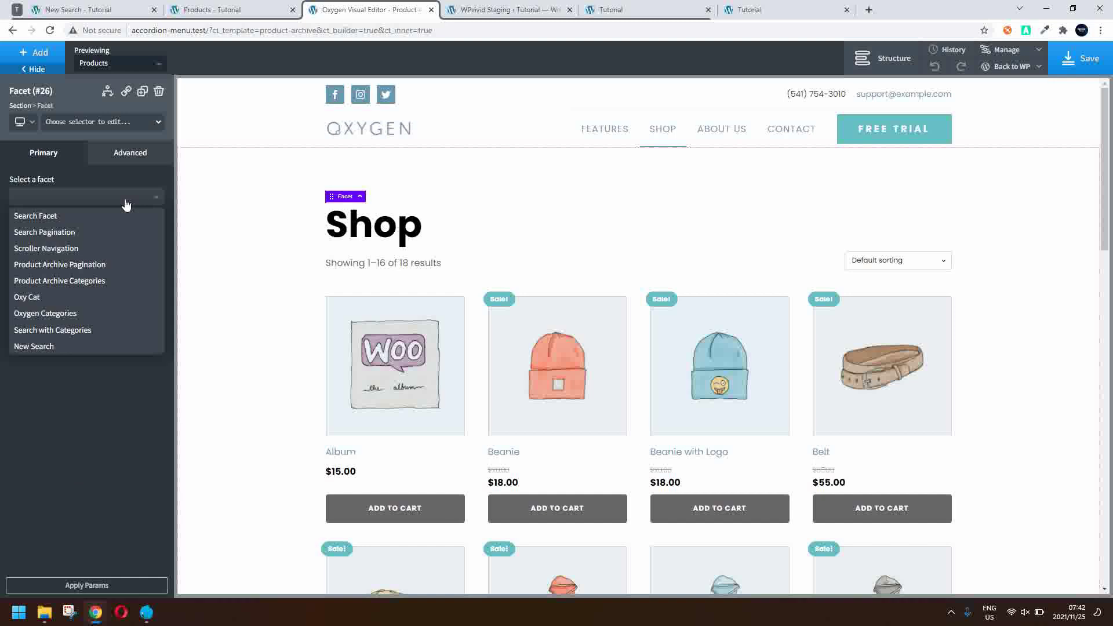
pyautogui.click(44, 347)
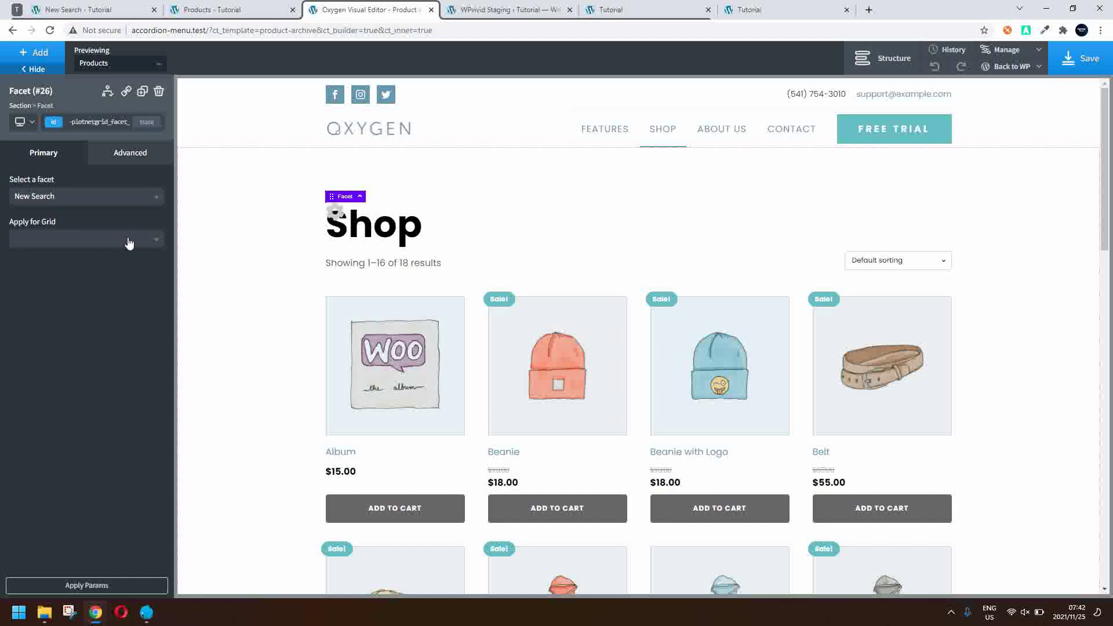
pyautogui.click(85, 239)
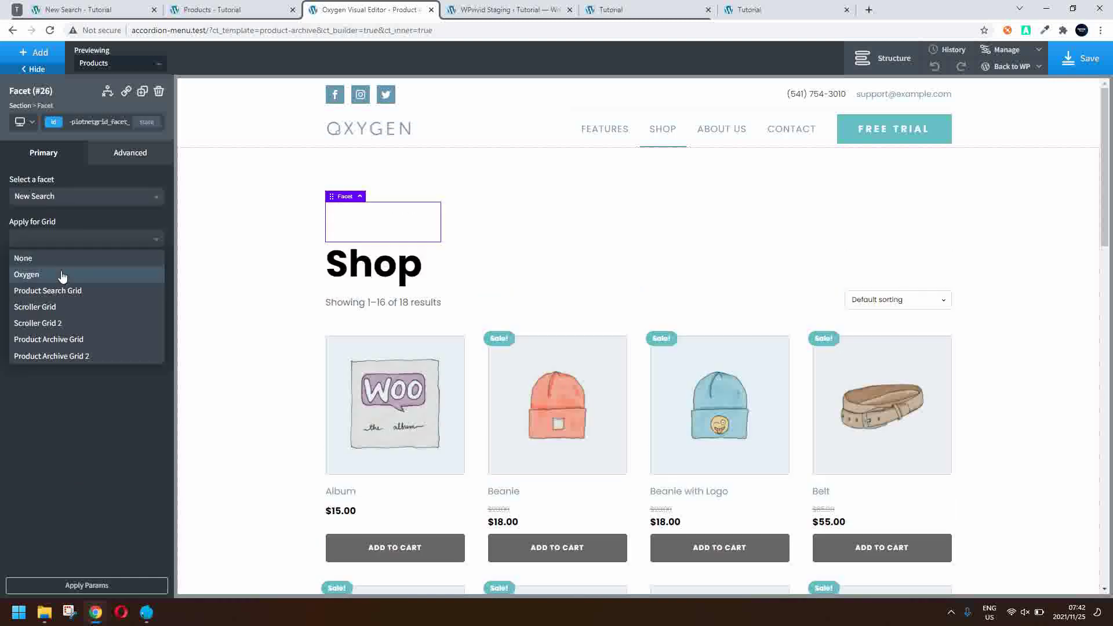
pyautogui.click(61, 273)
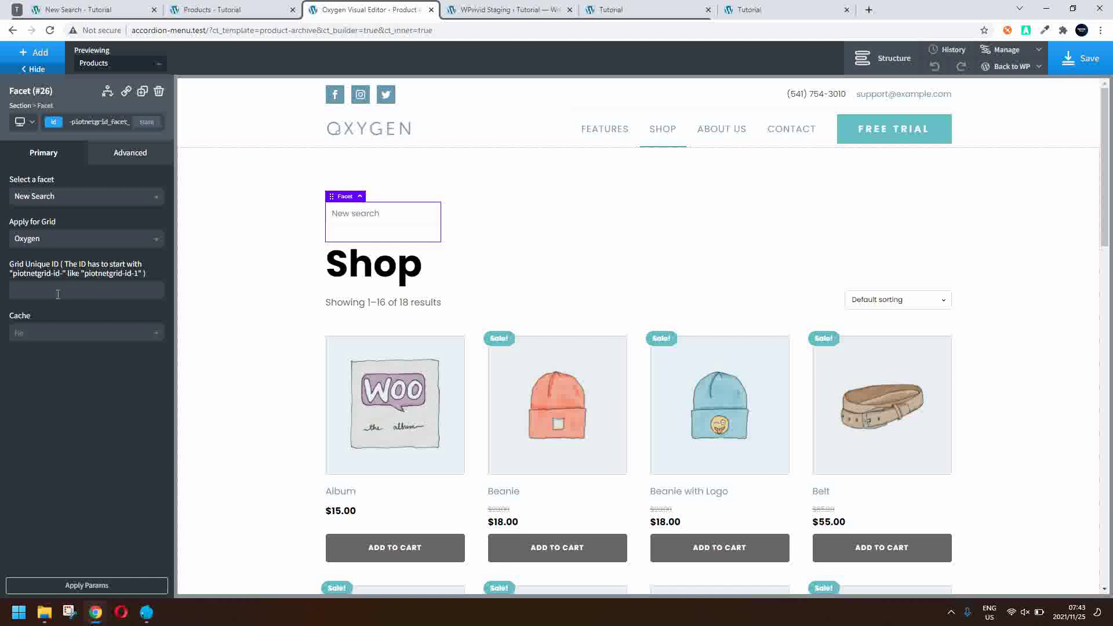
# Step: Select Products List #23 and read its ID, piotnetgrid-id-2
pyautogui.click(399, 404)
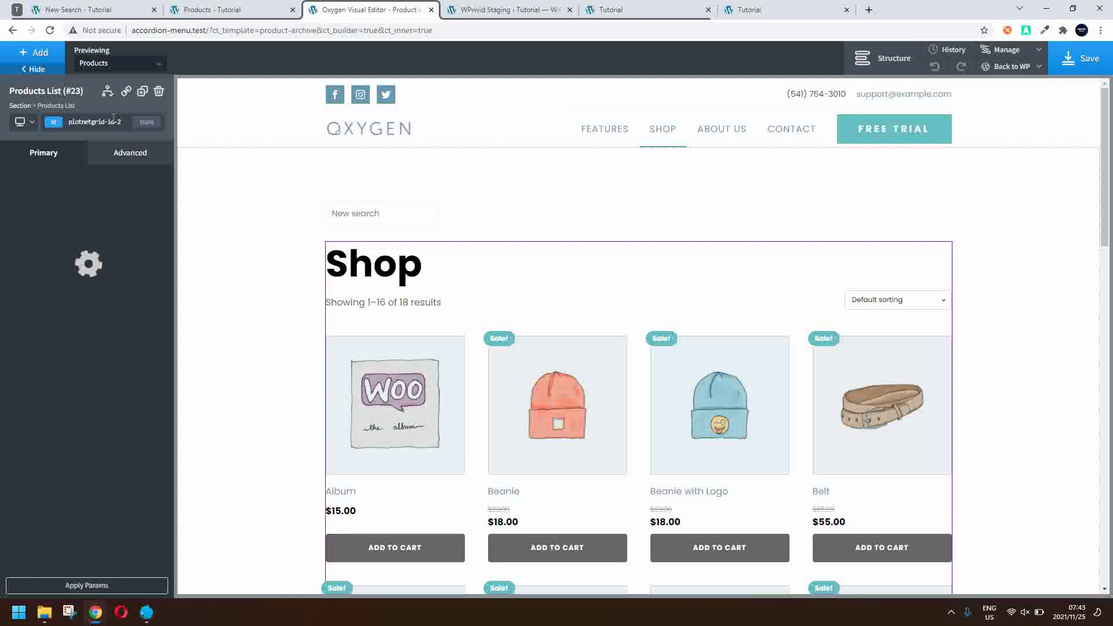
pyautogui.click(113, 119)
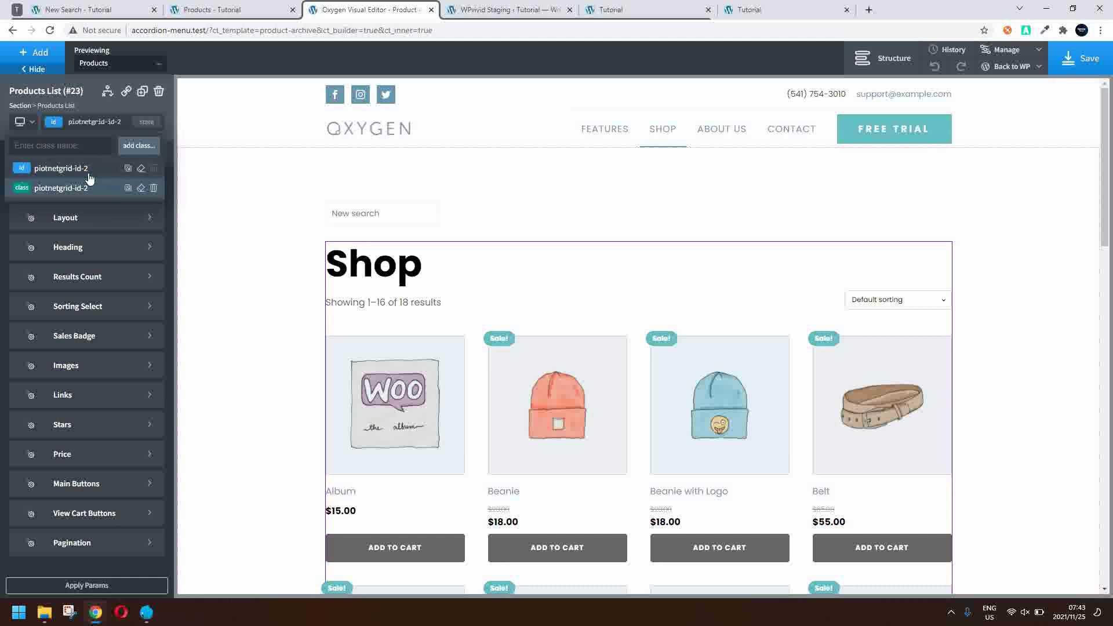
# Step: Set the facet's Grid Unique ID to piotnetgrid-id-2, apply the parameters and save the template
pyautogui.click(418, 309)
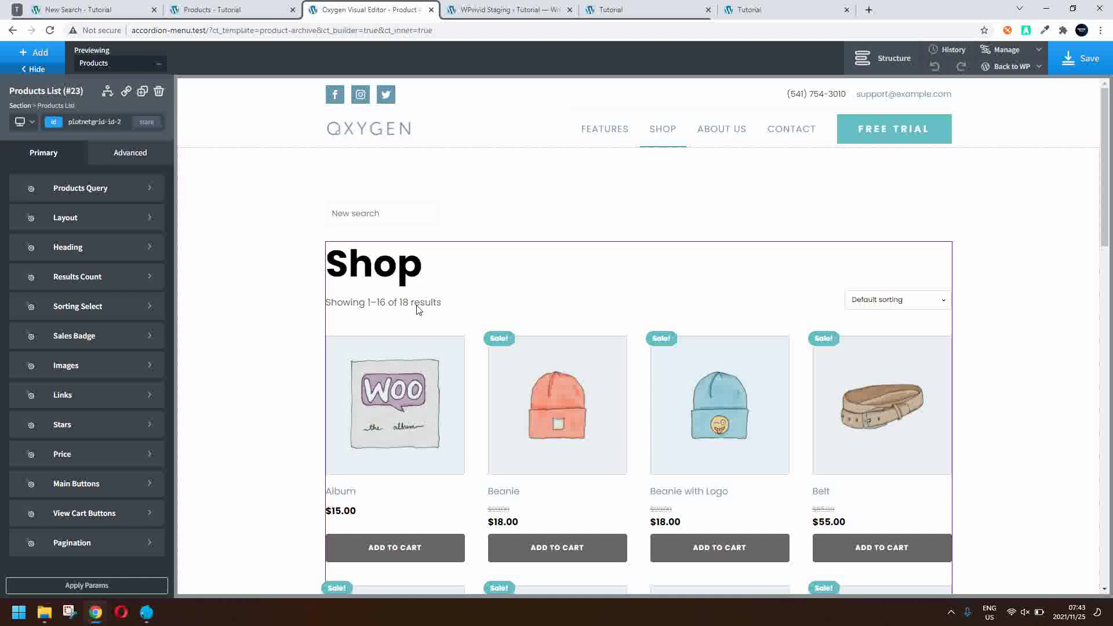
pyautogui.click(384, 214)
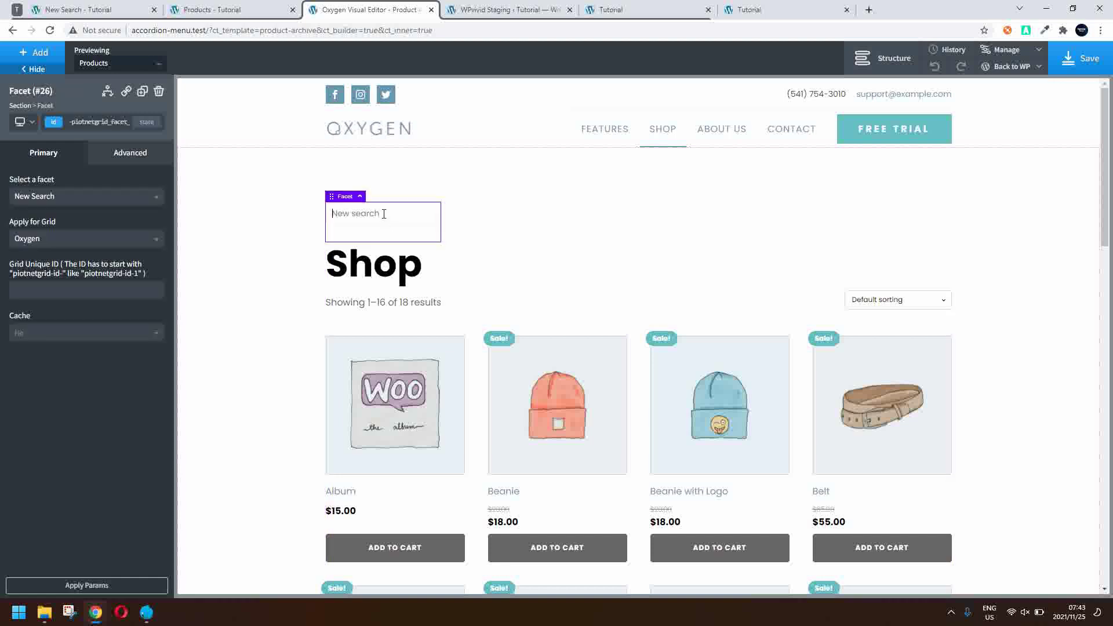
pyautogui.click(65, 295)
pyautogui.write('piotnet')
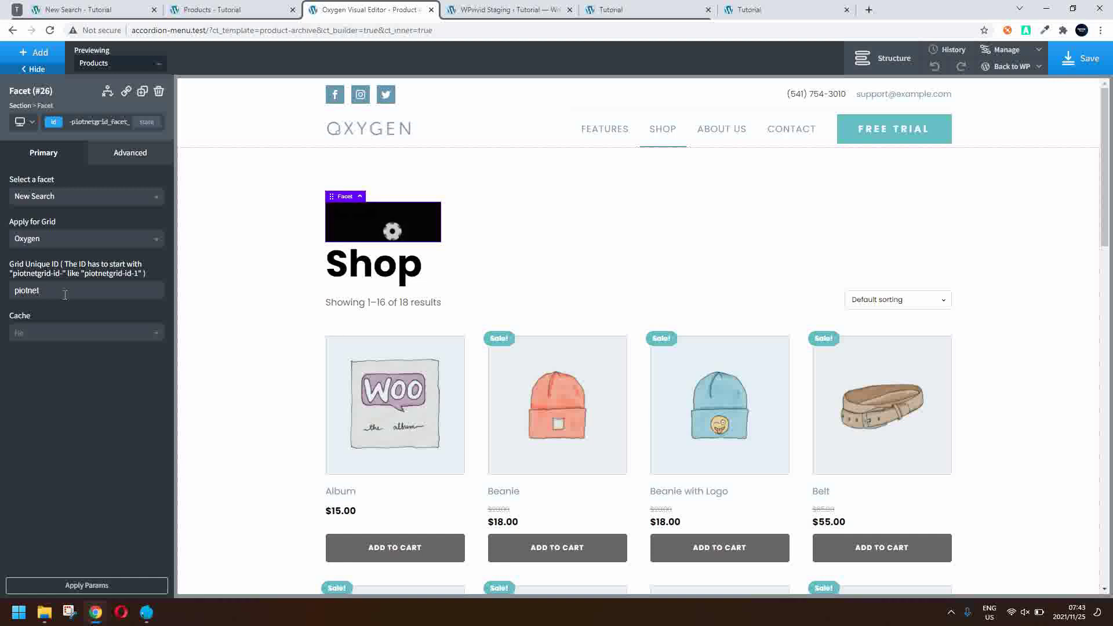
pyautogui.write('grid')
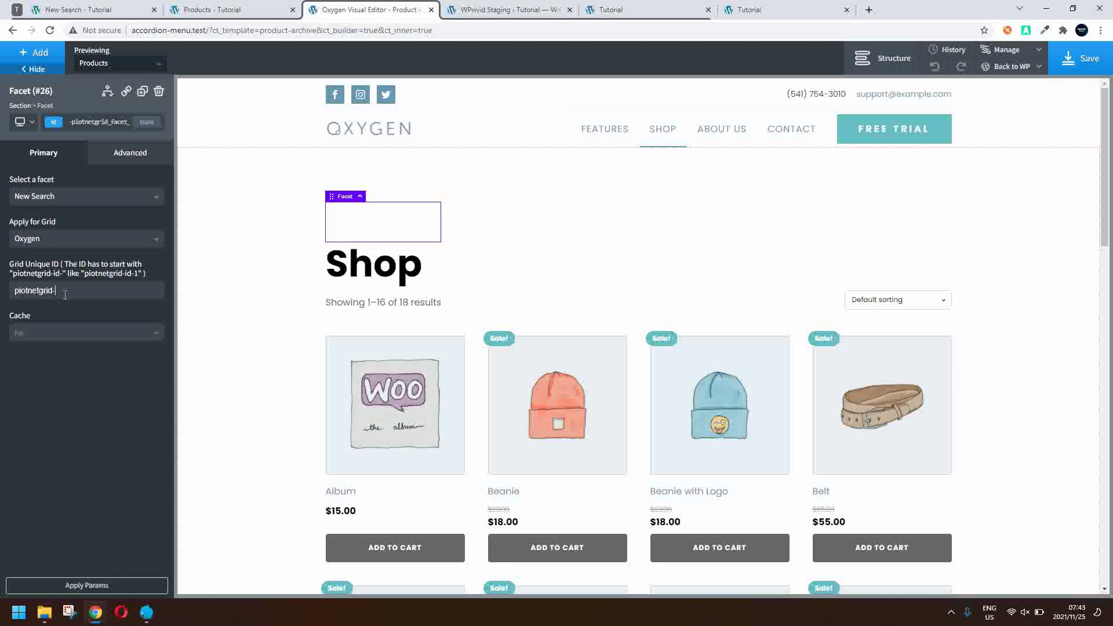
pyautogui.write('-id-2')
pyautogui.click(86, 585)
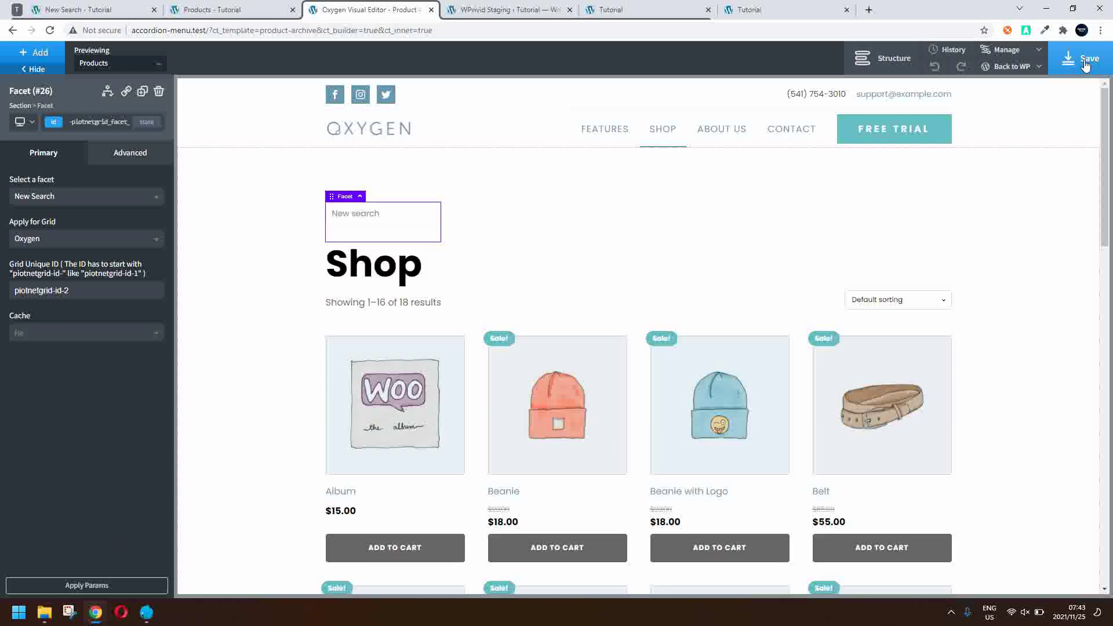
pyautogui.click(1085, 63)
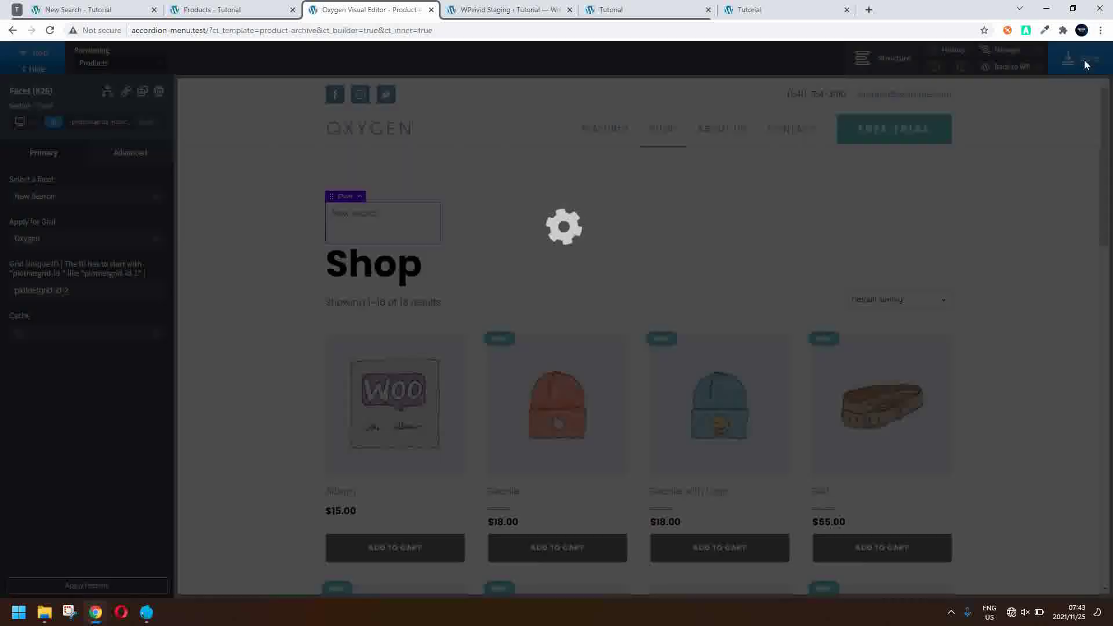
# Step: Close three spare browser tabs and open the site frontend in a new tab
pyautogui.click(569, 9)
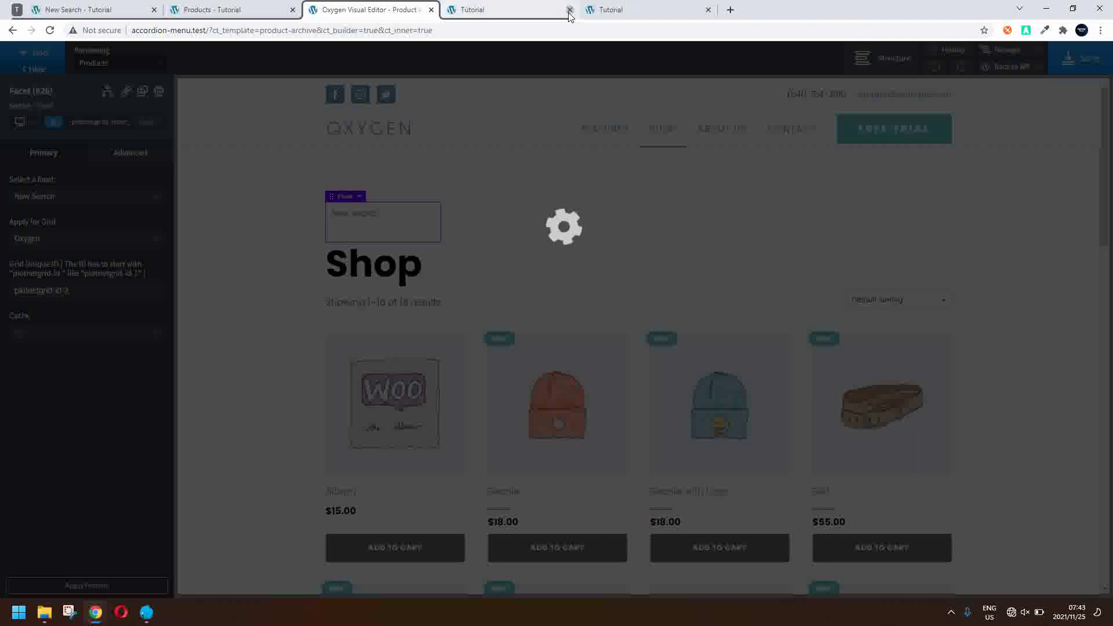
pyautogui.click(569, 9)
pyautogui.click(569, 10)
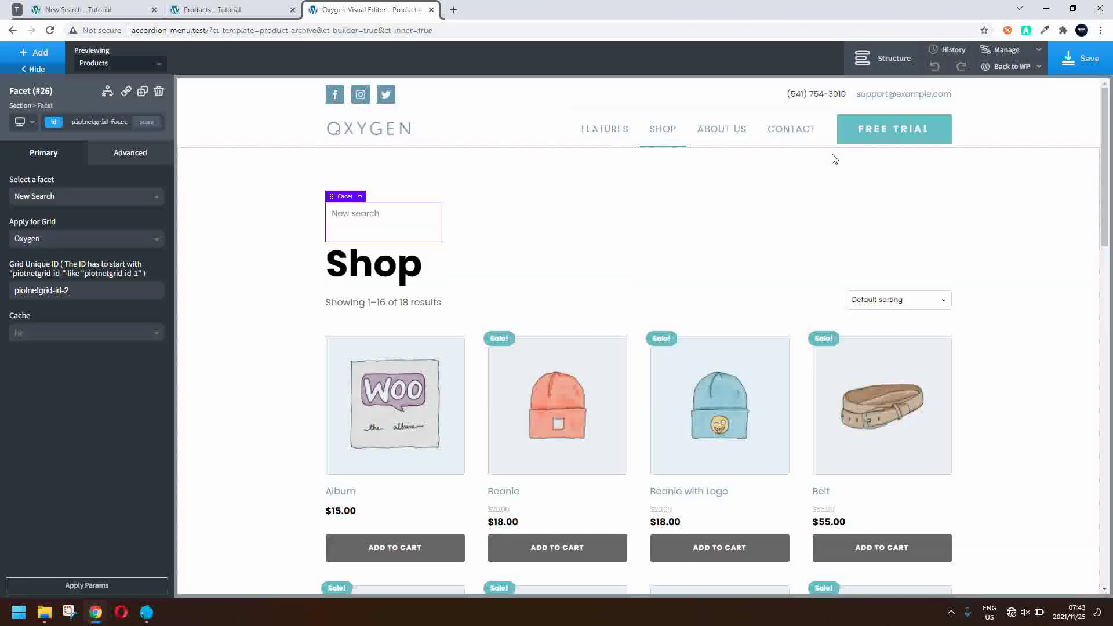
pyautogui.moveTo(1021, 78)
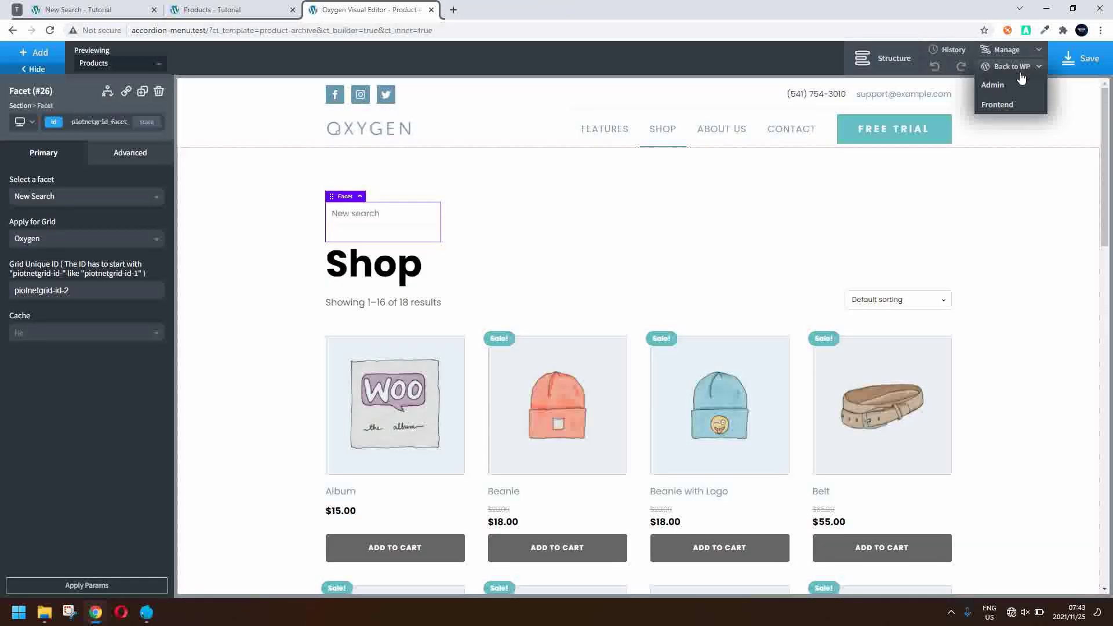
pyautogui.rightClick(999, 107)
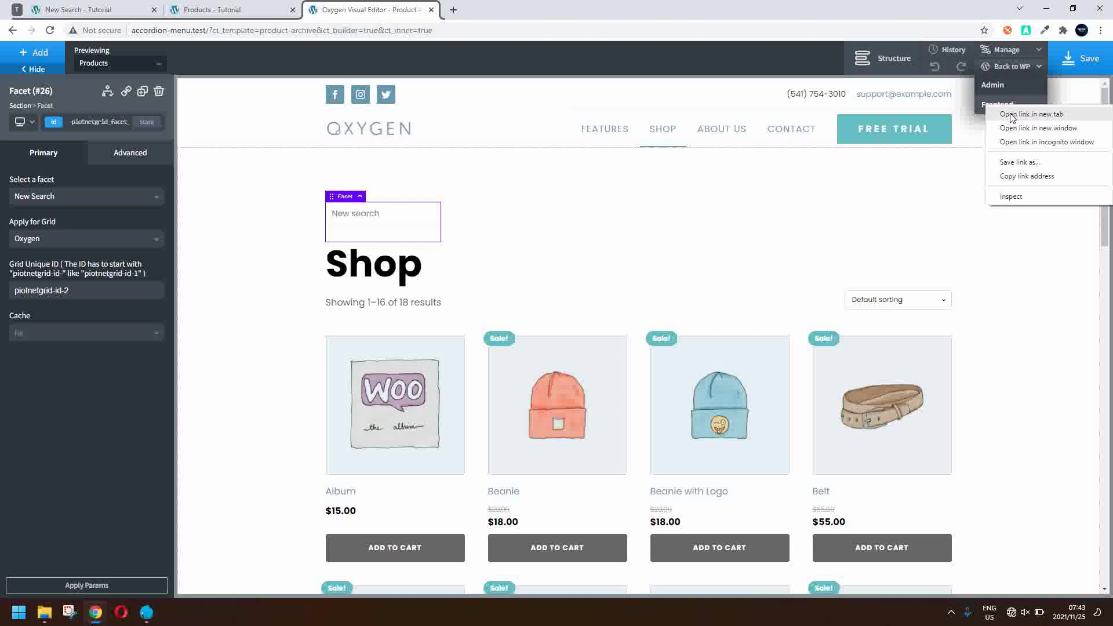
pyautogui.click(1008, 114)
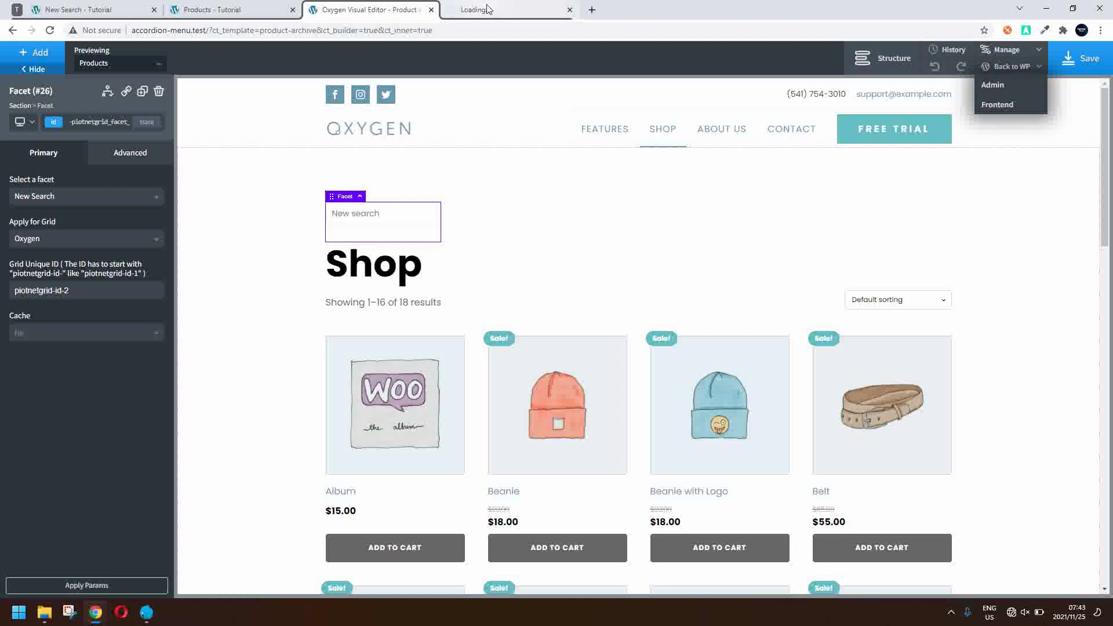
# Step: On the live shop, replace the search text with 'hood' and reload, showing four hoodies
pyautogui.click(487, 8)
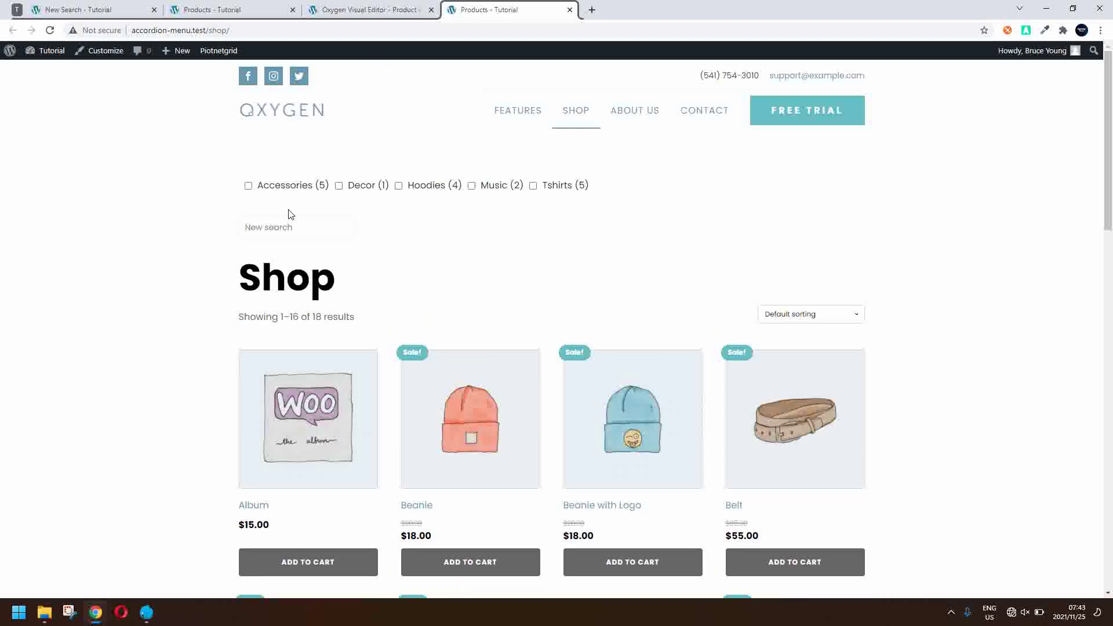
pyautogui.click(283, 227)
pyautogui.write('bean')
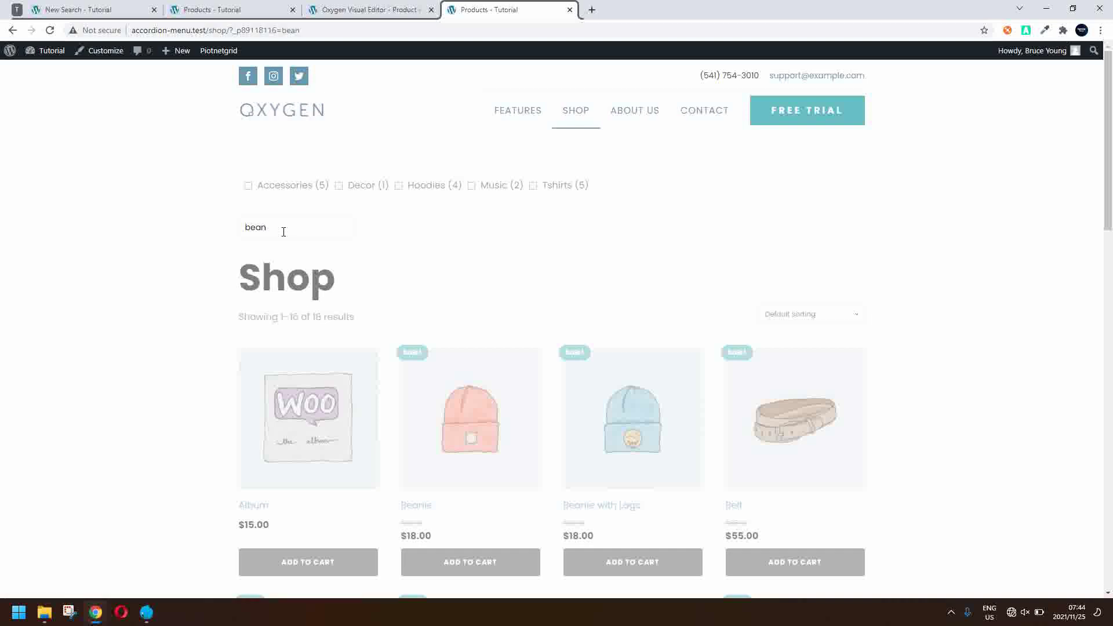
pyautogui.press('BackSpace')
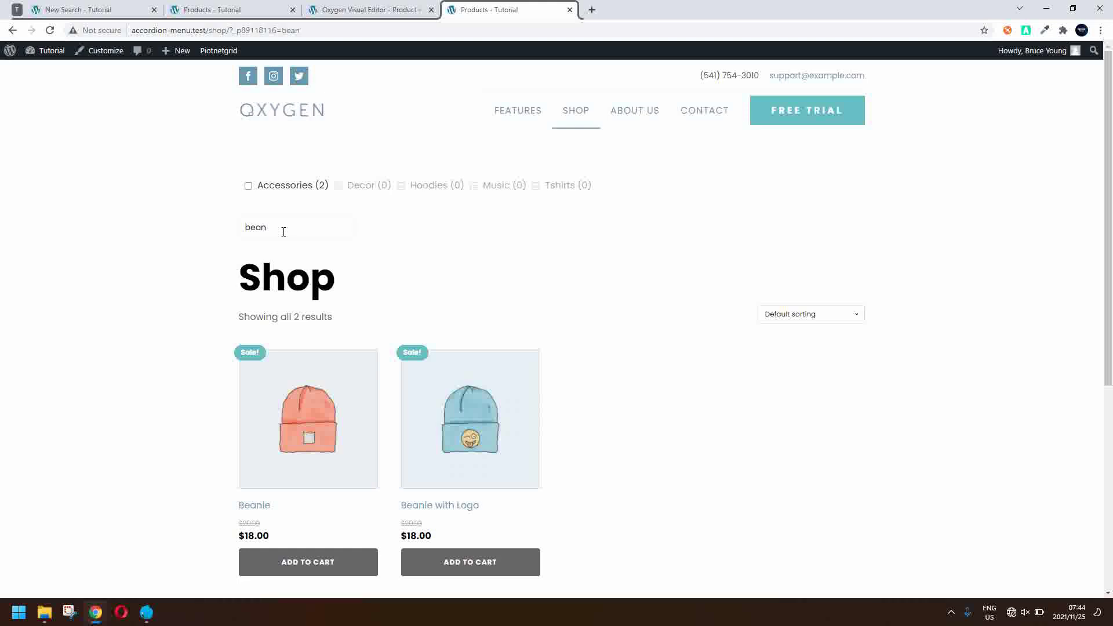
pyautogui.press('BackSpace')
pyautogui.press('BackSpace')
pyautogui.press('BackSpace')
pyautogui.press('BackSpace')
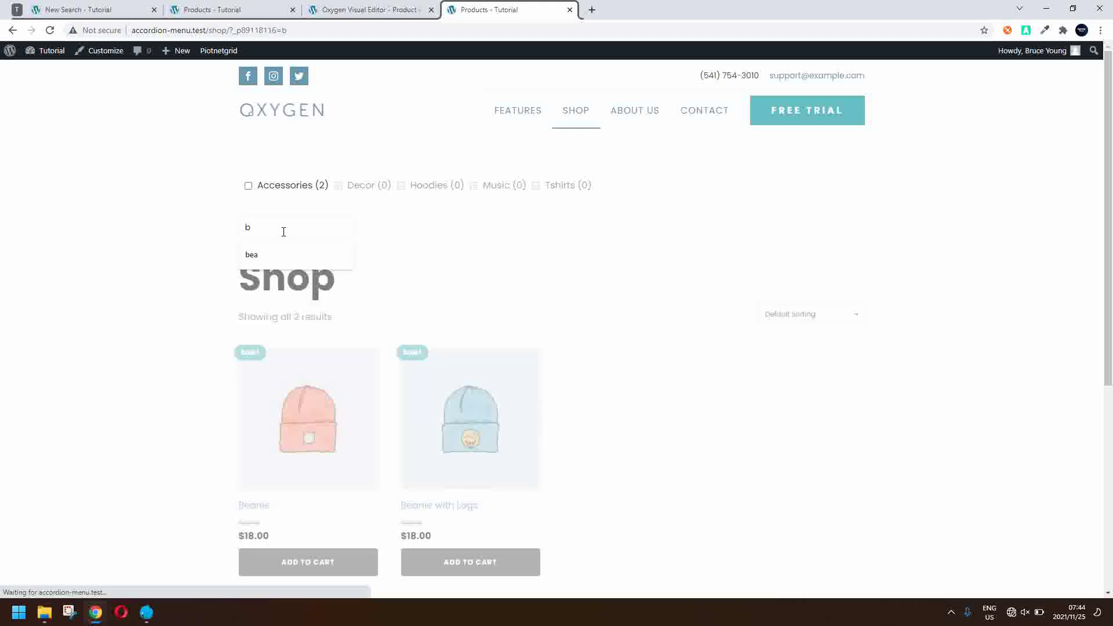
pyautogui.write('hood')
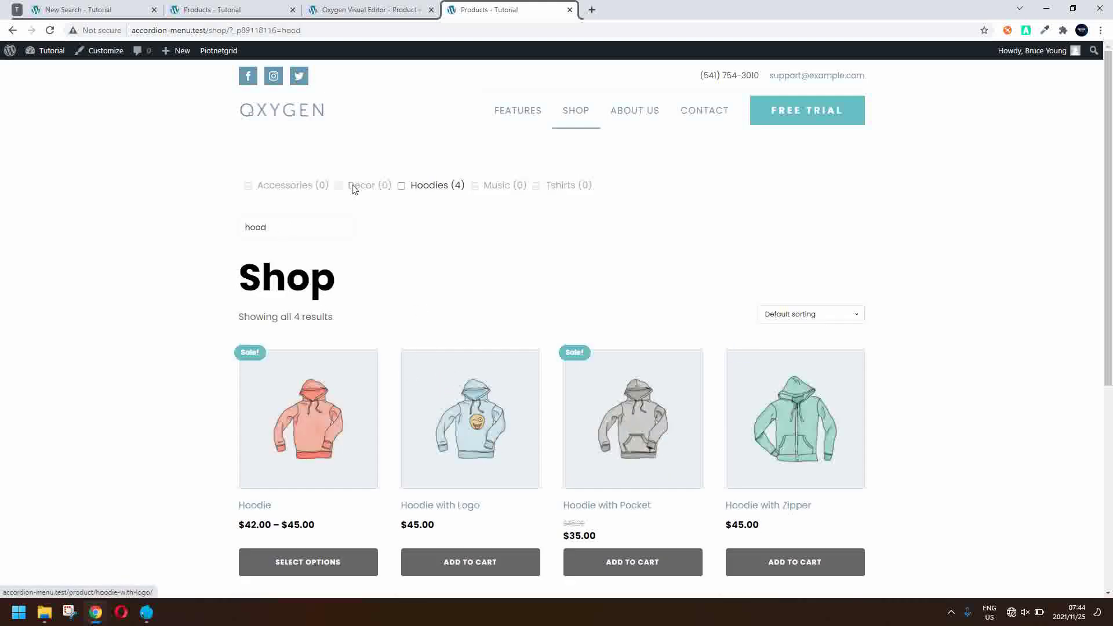
pyautogui.press('F5')
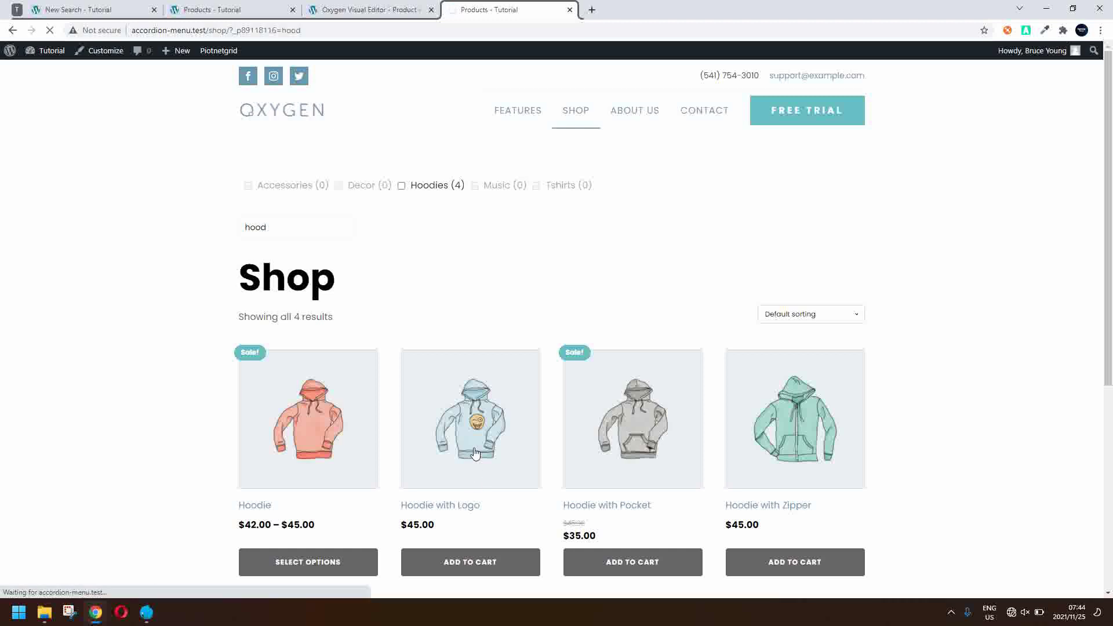
# Step: Open the Hoodie with Logo product page and go back to the filtered shop
pyautogui.click(474, 452)
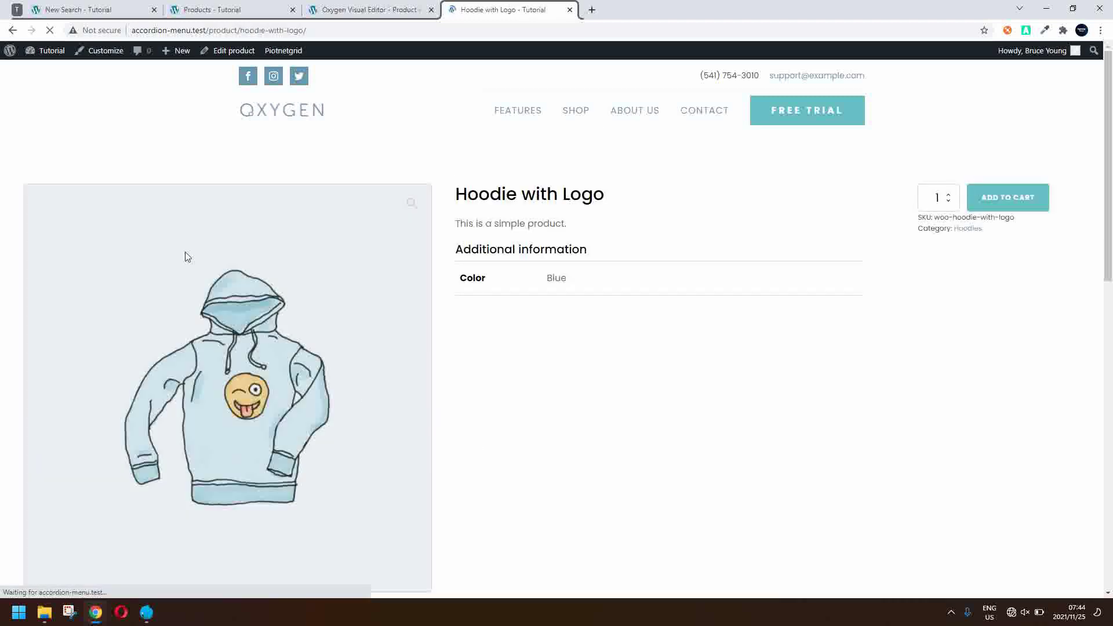
pyautogui.click(13, 31)
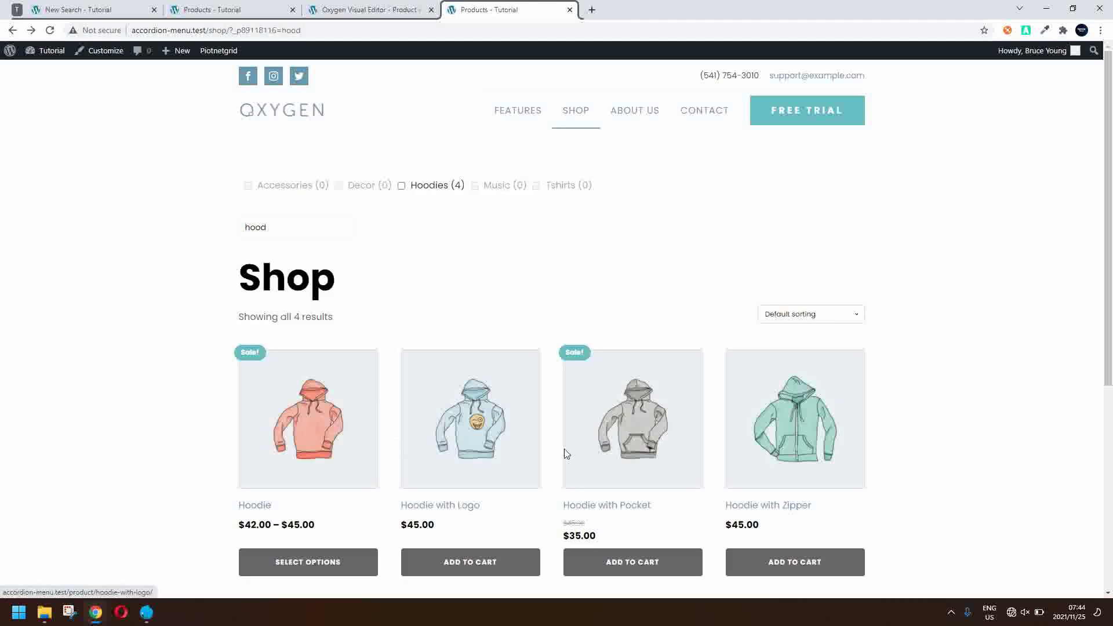
pyautogui.moveTo(219, 51)
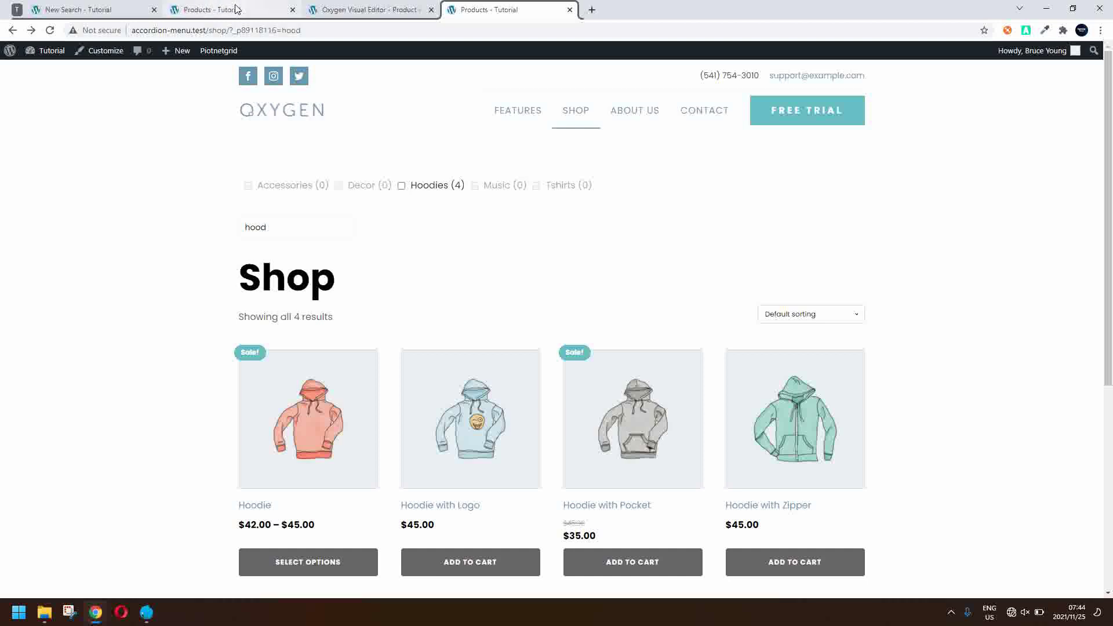
# Step: Enable 'Disable add the parameter to URL' on the facet, save, and return to the shop tab
pyautogui.click(81, 10)
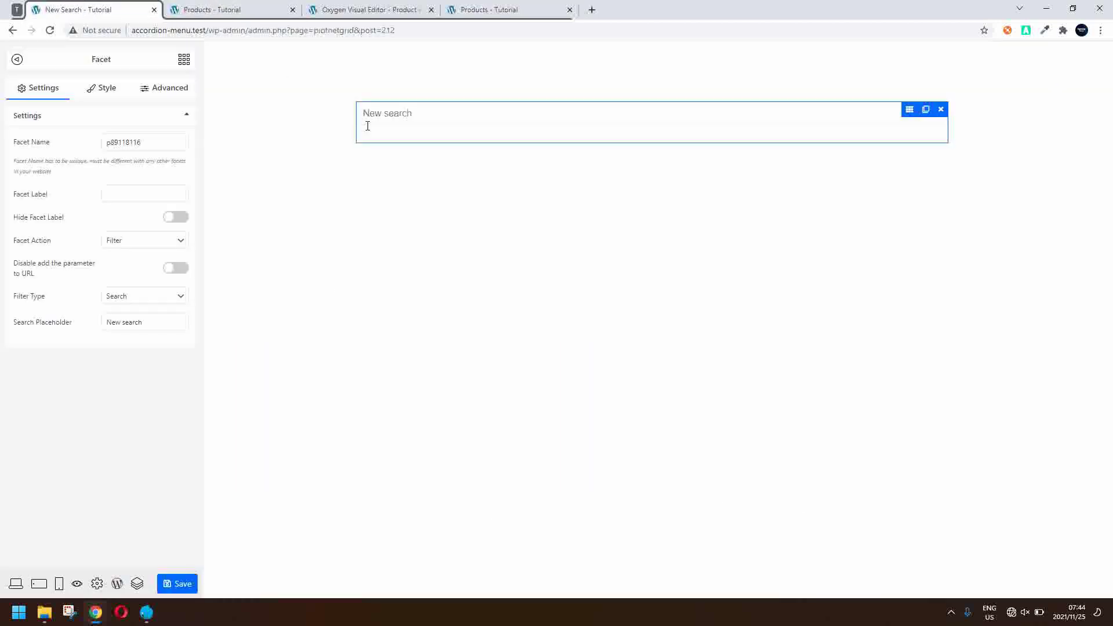
pyautogui.click(390, 116)
pyautogui.click(181, 270)
pyautogui.click(181, 584)
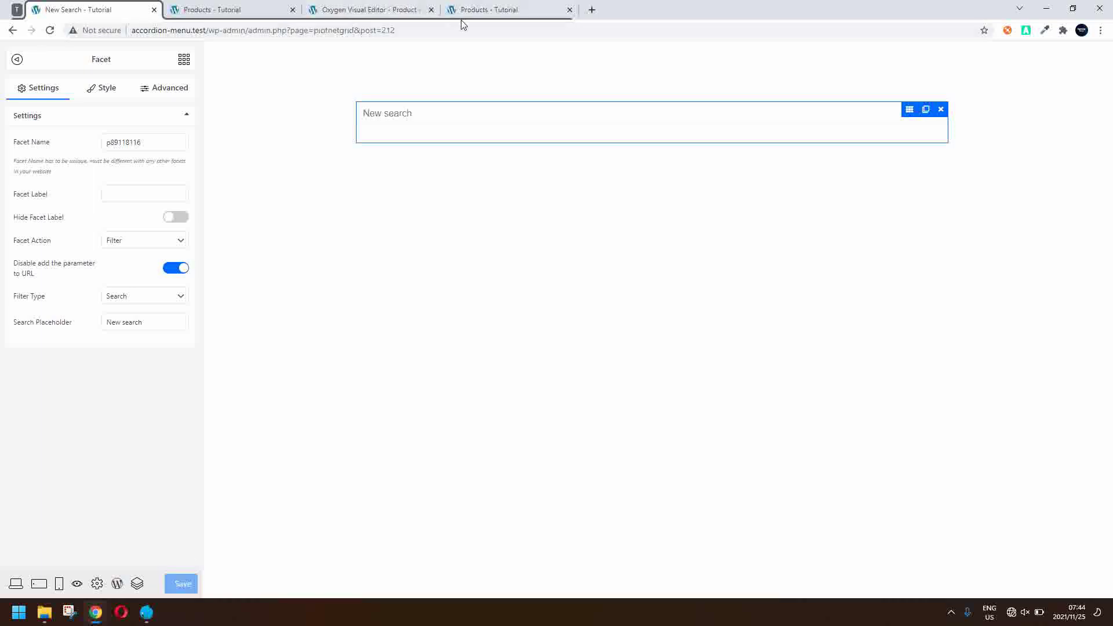
pyautogui.click(492, 10)
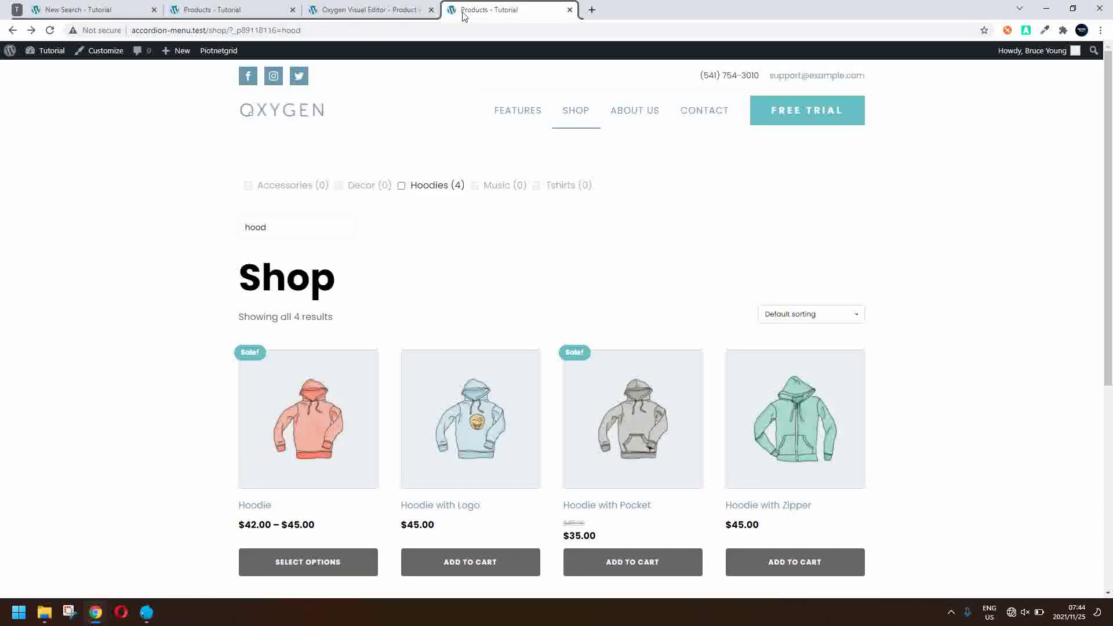
# Step: Reload the shop, delete 'hood' from the search box, and reopen SHOP to list all 18 products
pyautogui.click(50, 30)
pyautogui.moveTo(279, 231); pyautogui.dragTo(215, 224)
pyautogui.press('BackSpace')
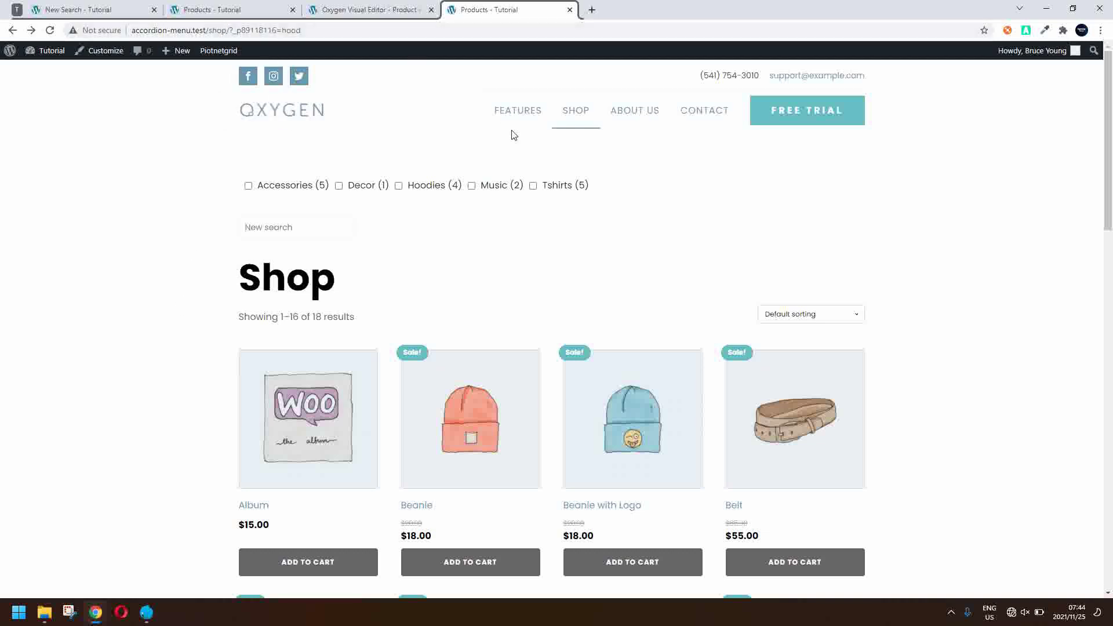
pyautogui.click(571, 116)
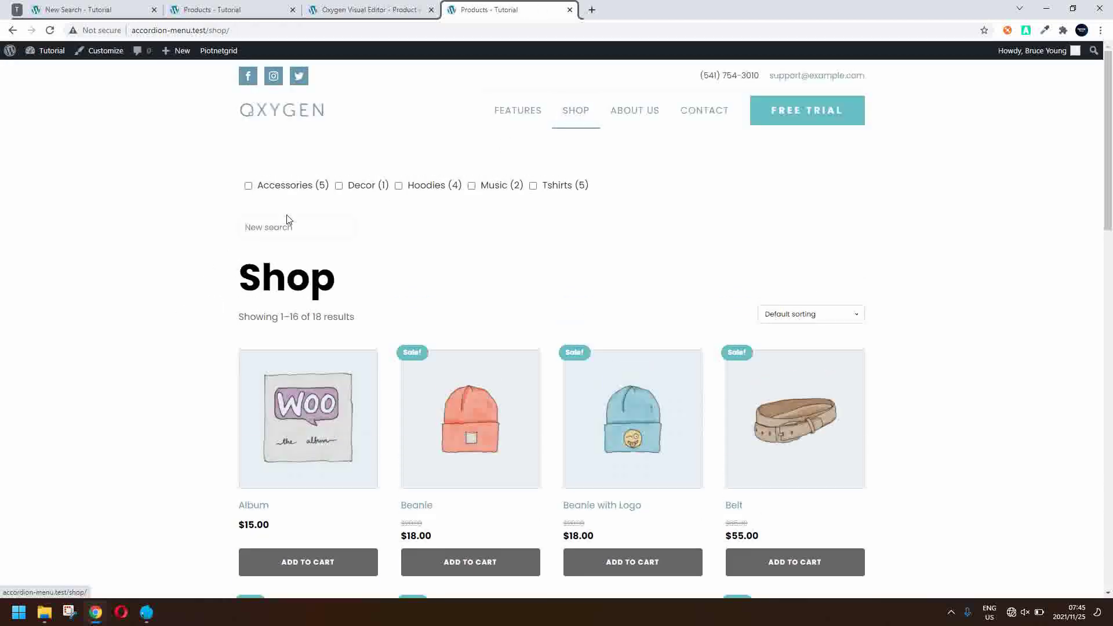
# Step: Search 'hood' to show the four hoodies, then reload the shop page
pyautogui.click(280, 229)
pyautogui.write('hood')
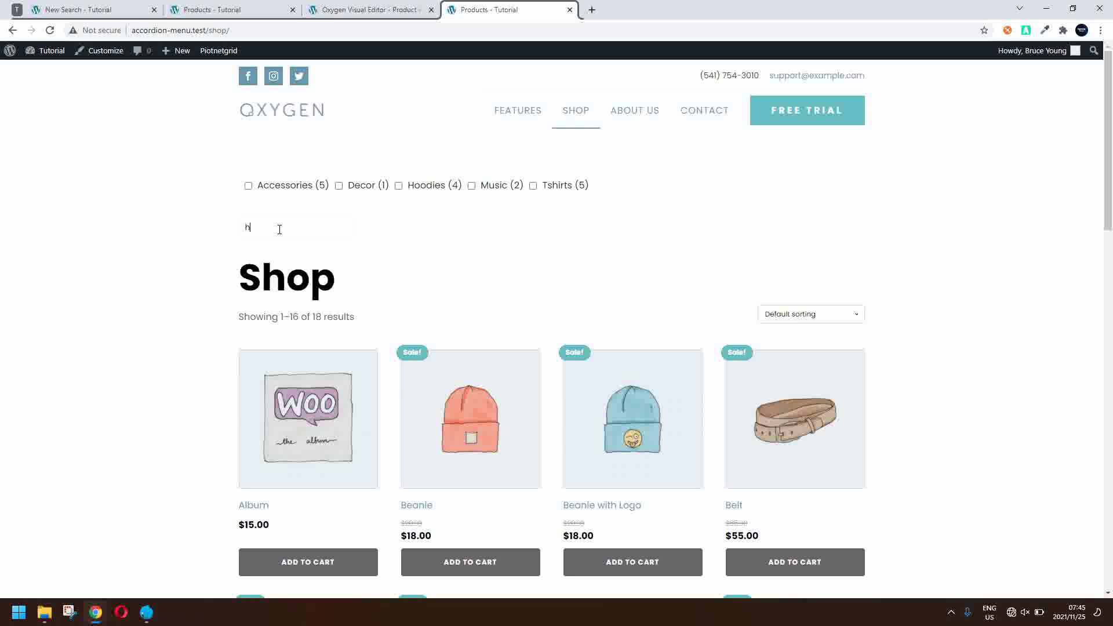
pyautogui.click(278, 31)
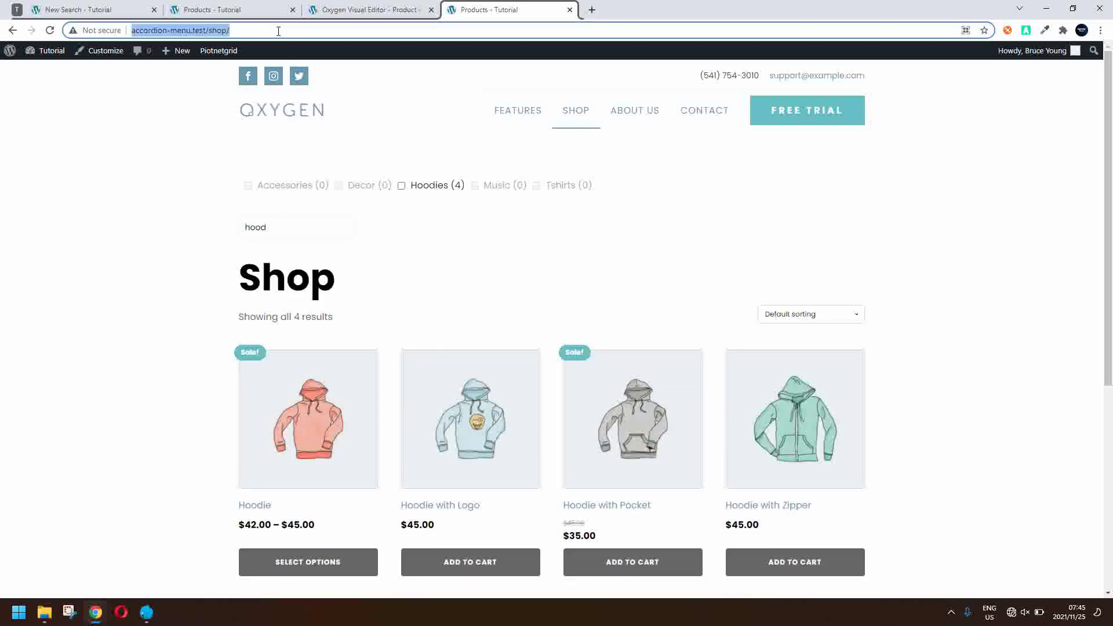
pyautogui.press('Return')
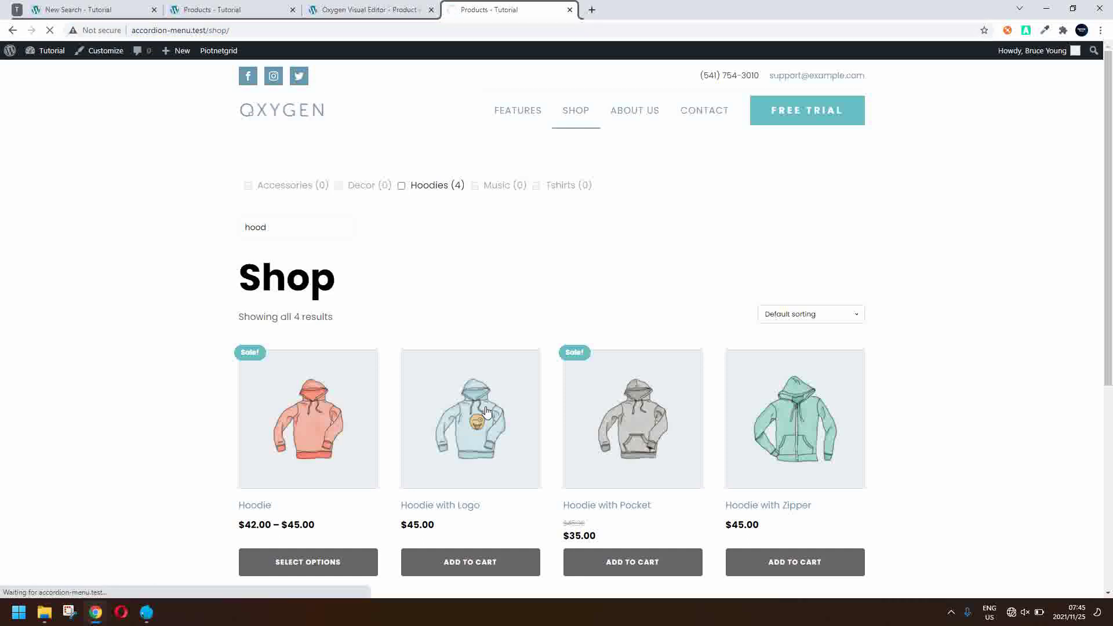
# Step: Open Hoodie with Logo, return to the hood-filtered shop, and focus the search box
pyautogui.click(487, 412)
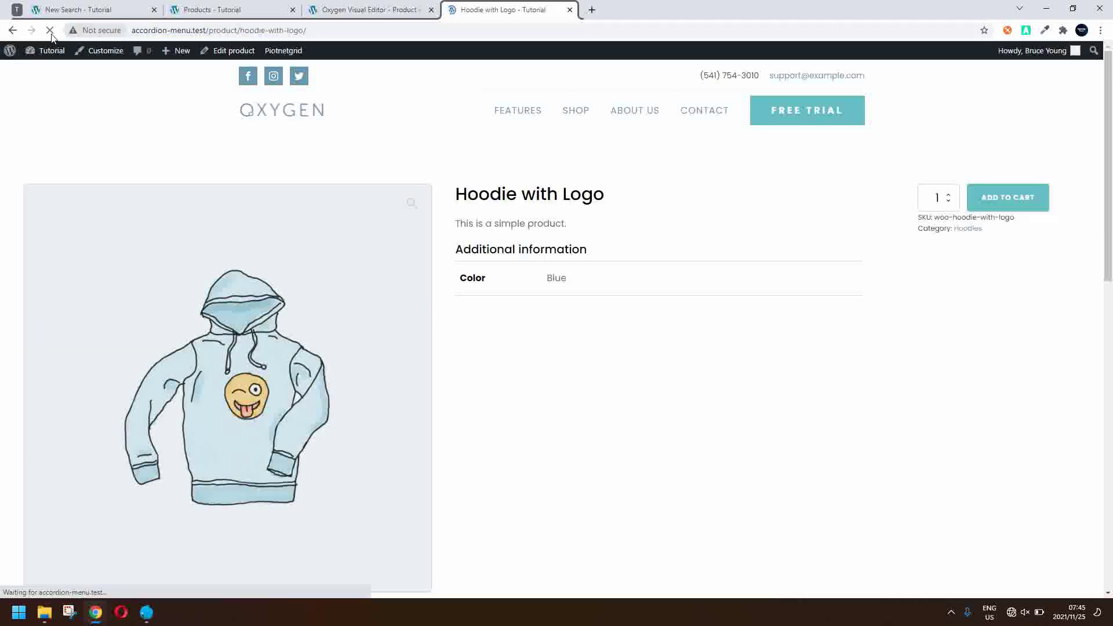
pyautogui.click(12, 30)
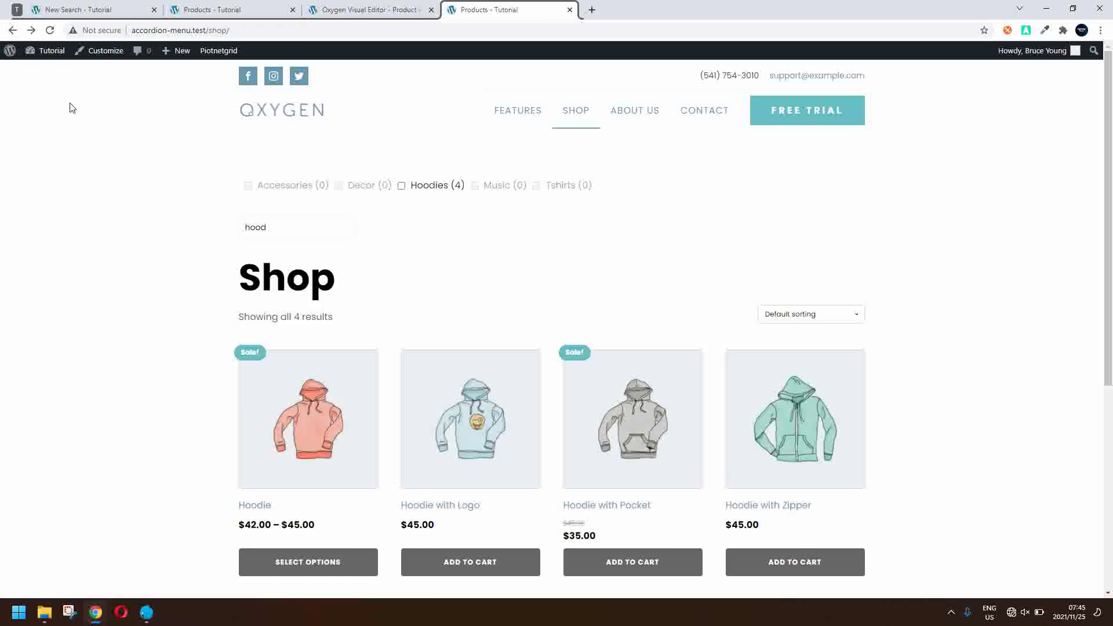
pyautogui.scroll(-5, 158, 278)
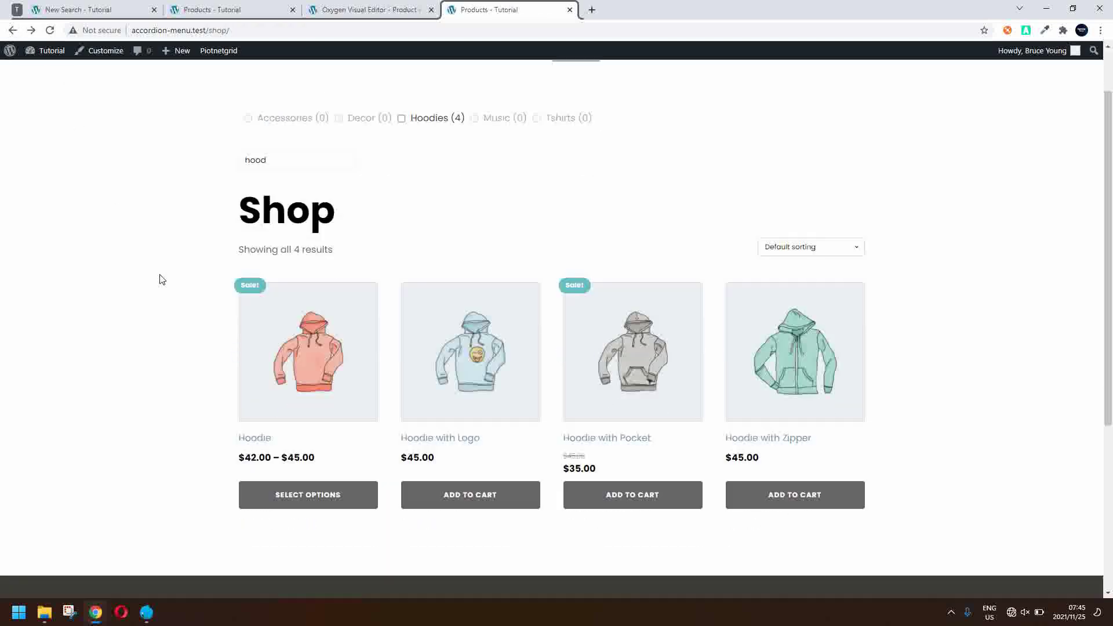
pyautogui.scroll(5, 161, 279)
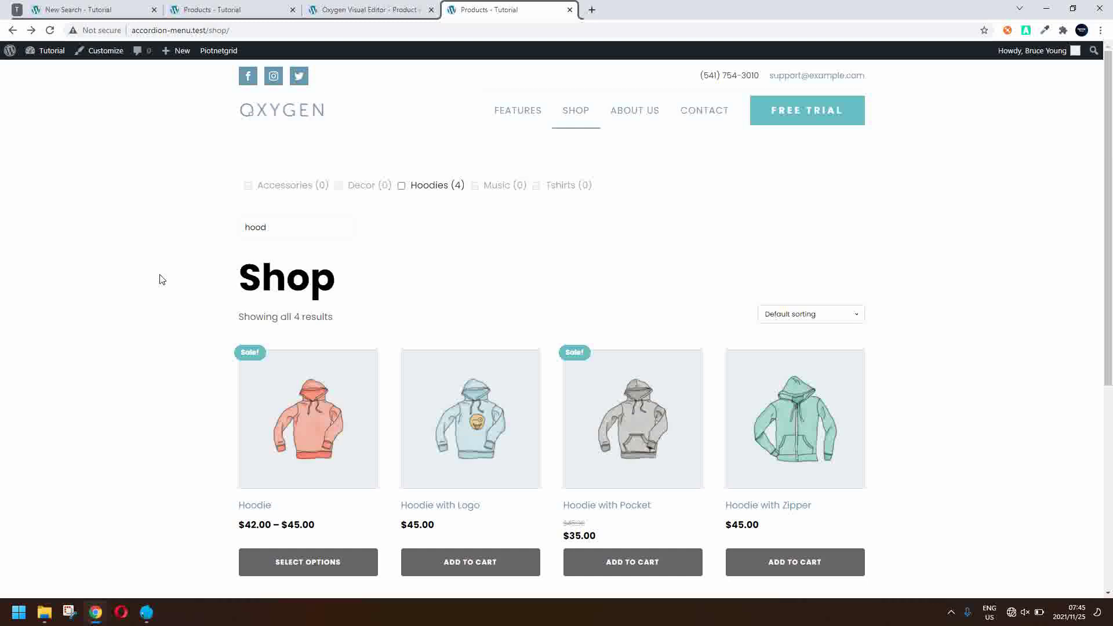
pyautogui.click(281, 228)
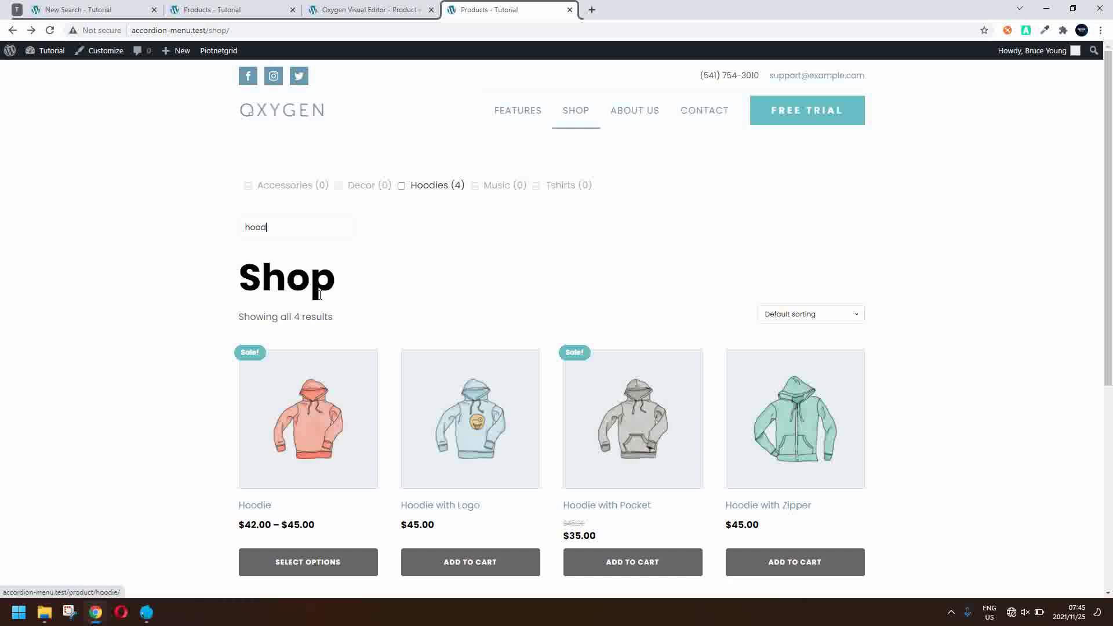
# Step: Replace 'hood' with 'bean' to show the two beanies, then open Beanie and return
pyautogui.moveTo(281, 228); pyautogui.dragTo(186, 230)
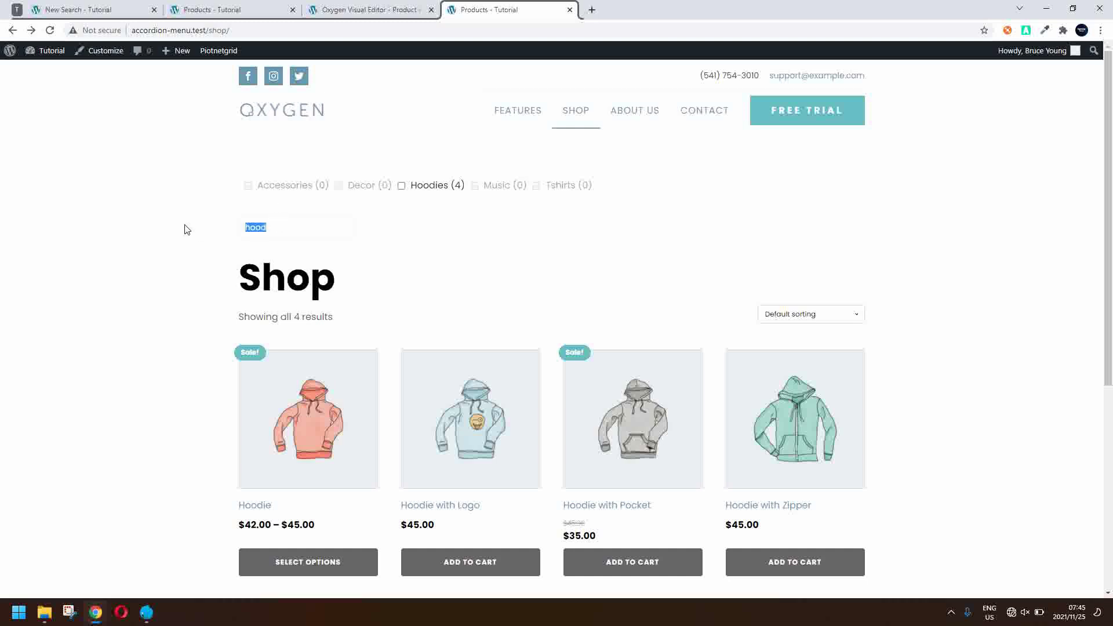
pyautogui.write('bean')
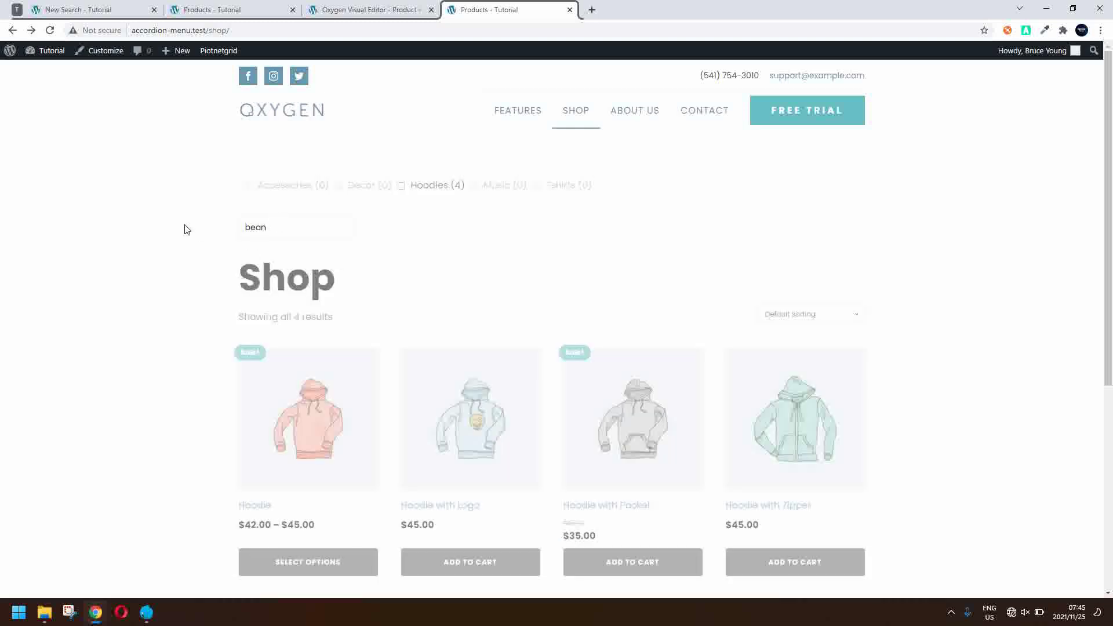
pyautogui.press('BackSpace')
pyautogui.press('BackSpace')
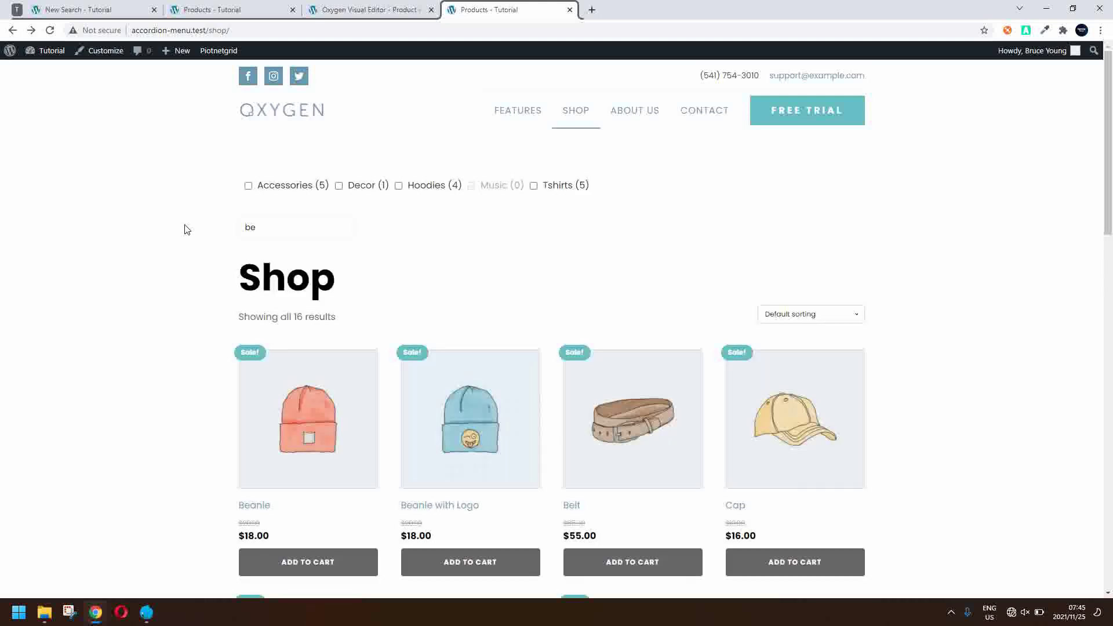
pyautogui.write('an')
pyautogui.click(321, 428)
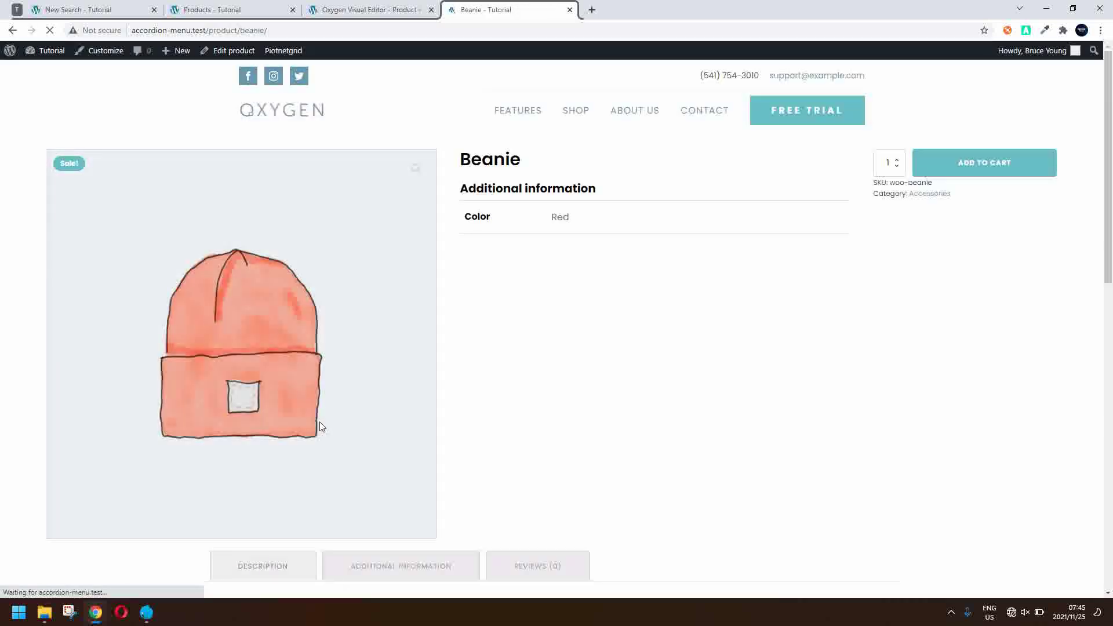
pyautogui.click(13, 31)
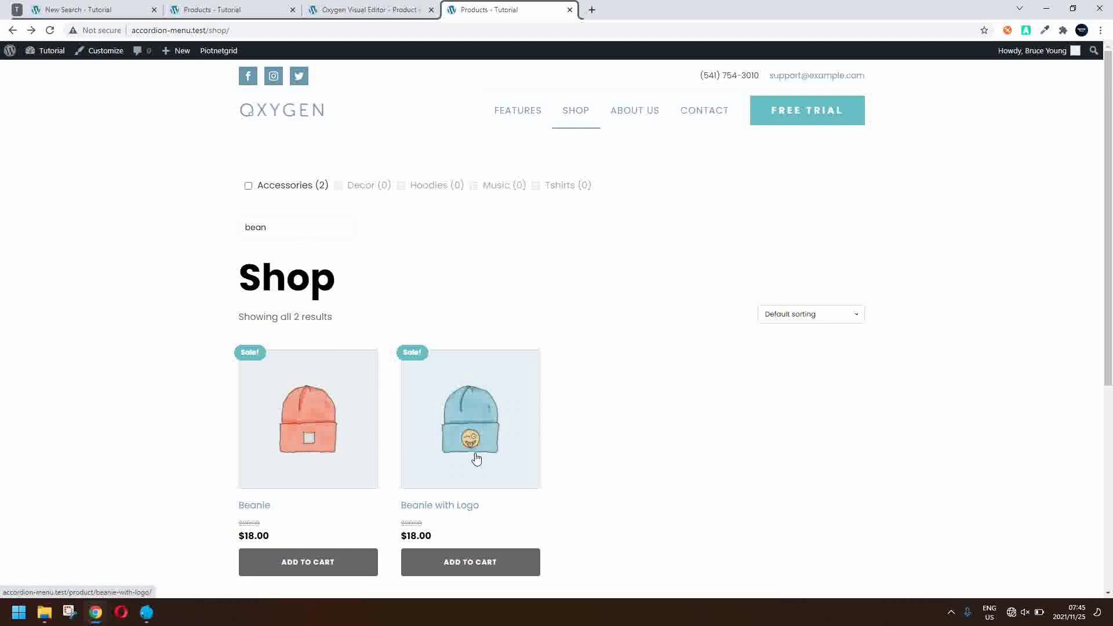
# Step: Delete 'bean' from the search box, restoring all 18 products and the category counts
pyautogui.click(288, 228)
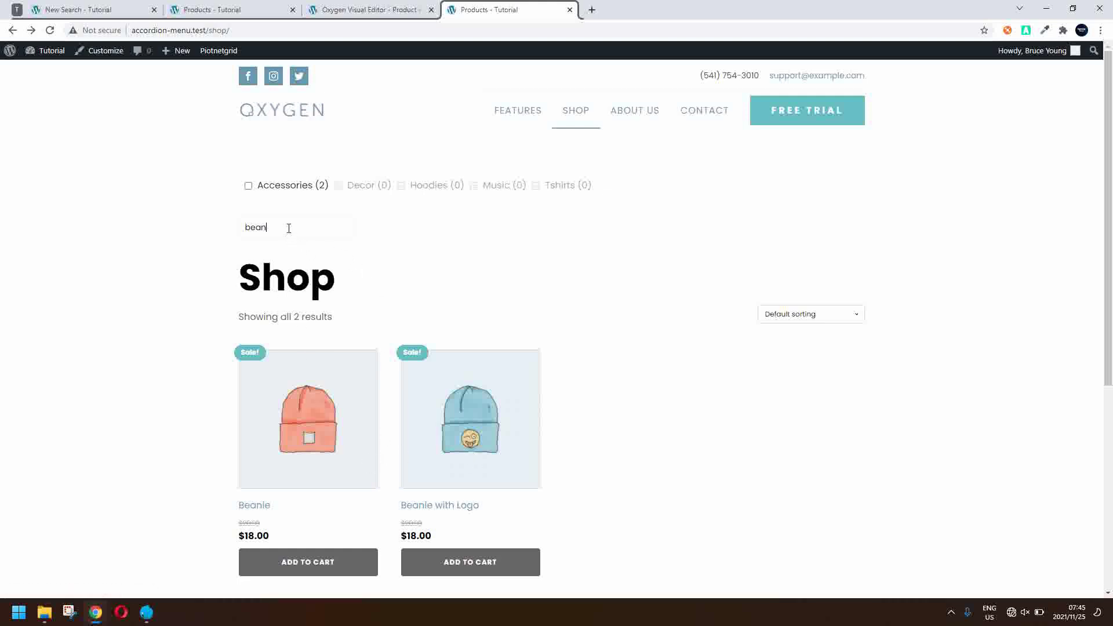
pyautogui.moveTo(288, 228); pyautogui.dragTo(208, 234)
pyautogui.press('BackSpace')
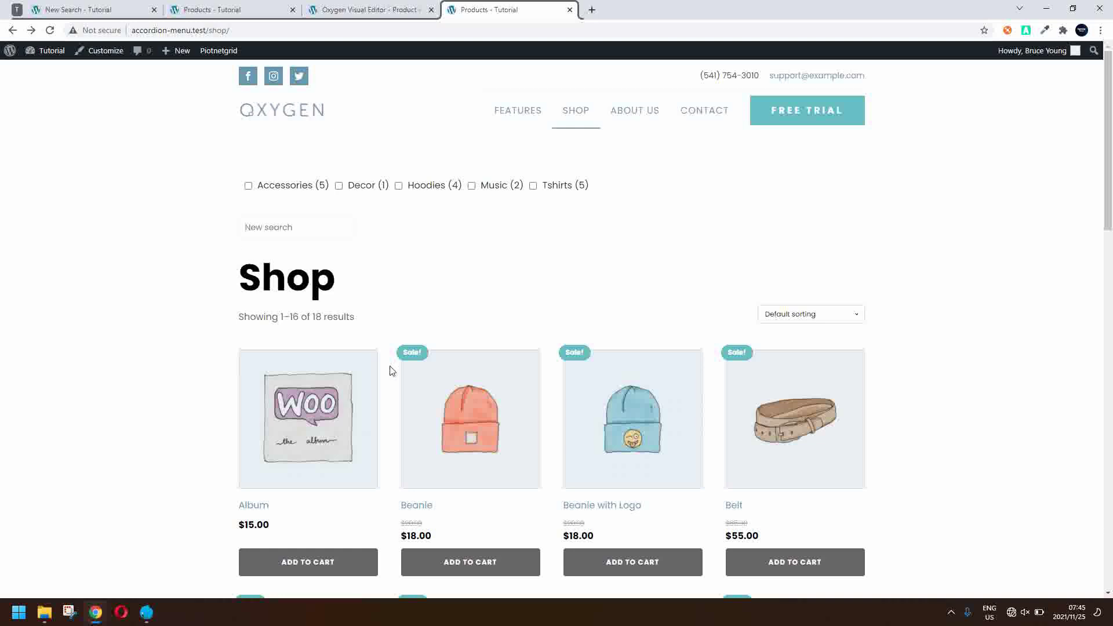
pyautogui.scroll(-8, 389, 371)
pyautogui.scroll(8, 389, 371)
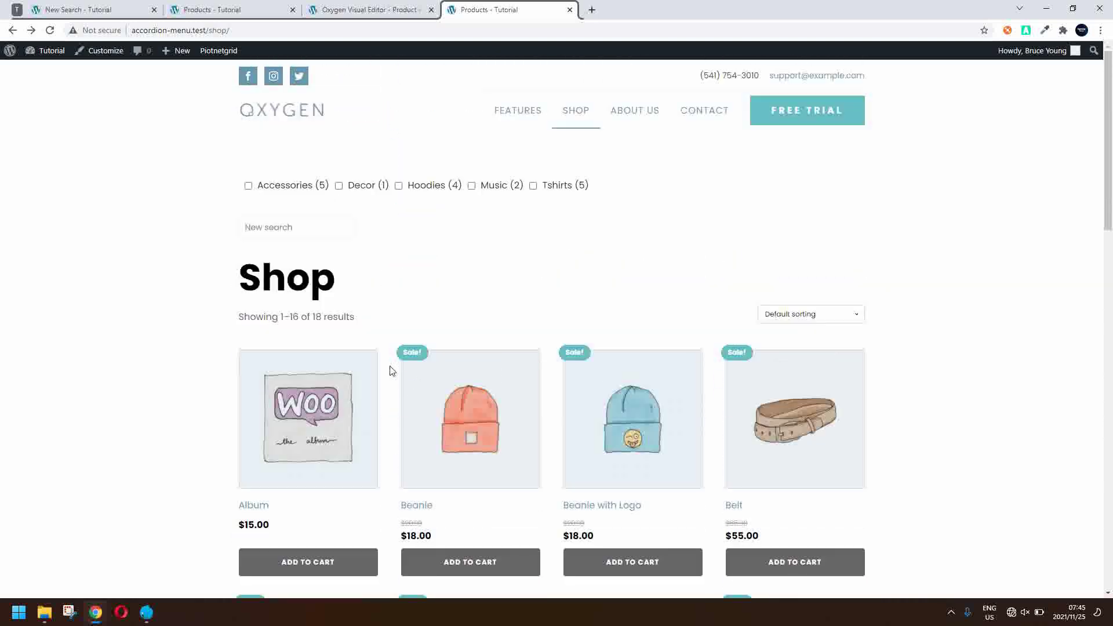